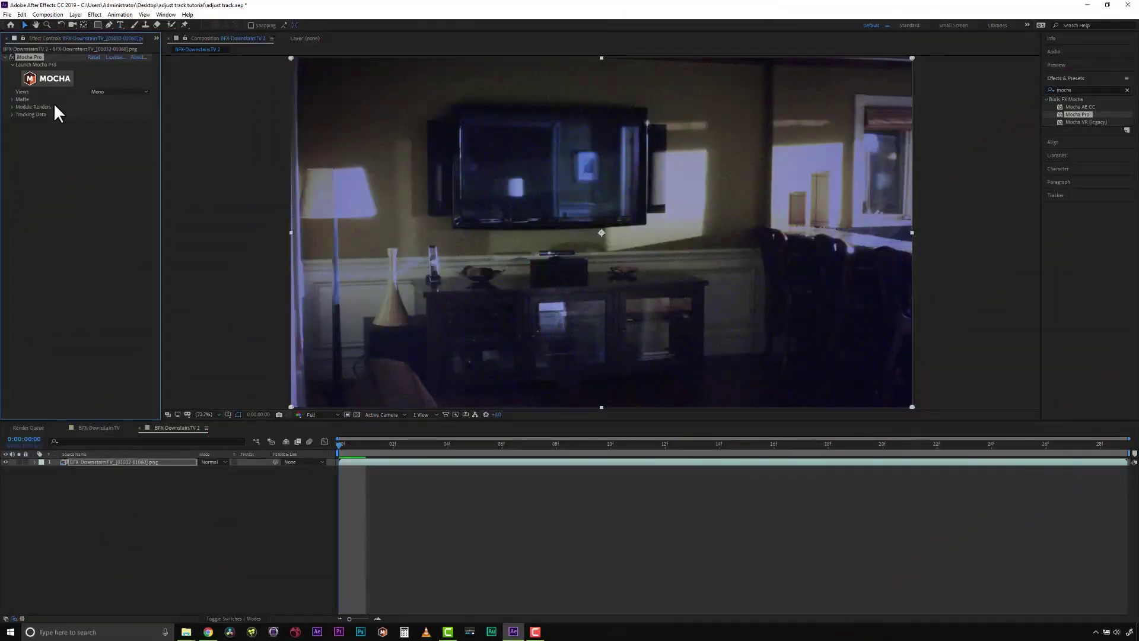
# - Launch Mocha Pro from the footage layer's effect, dismiss the welcome window and play the clip
pyautogui.click(57, 81)
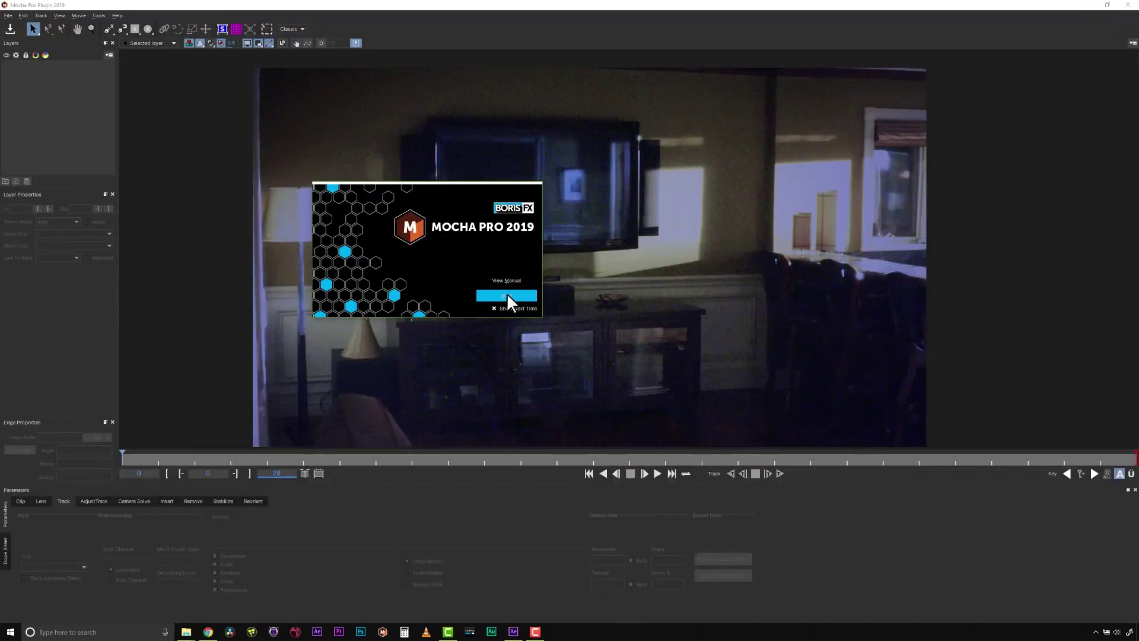
pyautogui.click(507, 296)
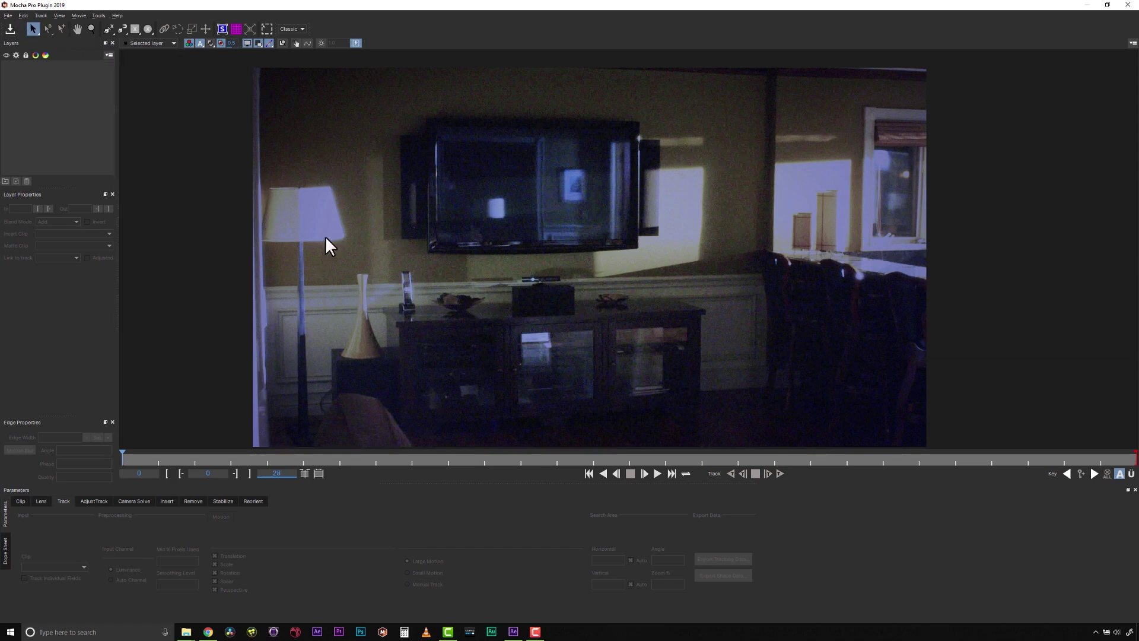
pyautogui.press('space')
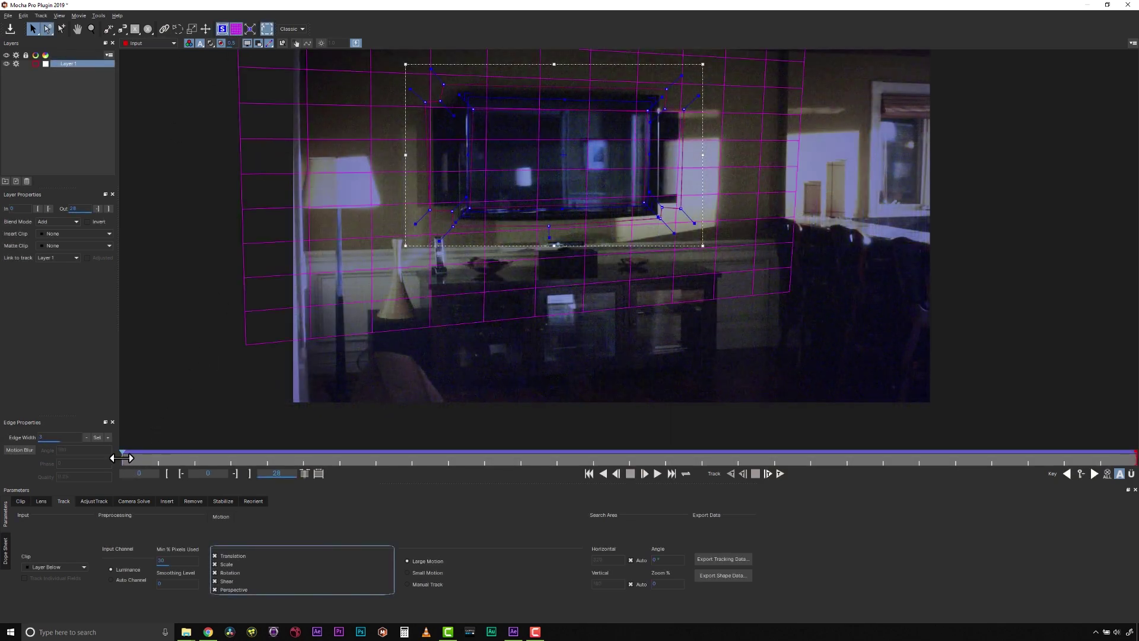
# - Scrub through the timeline to check how the tracked planar grid and checkerboard insert follow the TV
pyautogui.moveTo(122, 457)
pyautogui.mouseDown()
pyautogui.moveTo(890, 457)
pyautogui.moveTo(774, 457)
pyautogui.mouseUp()
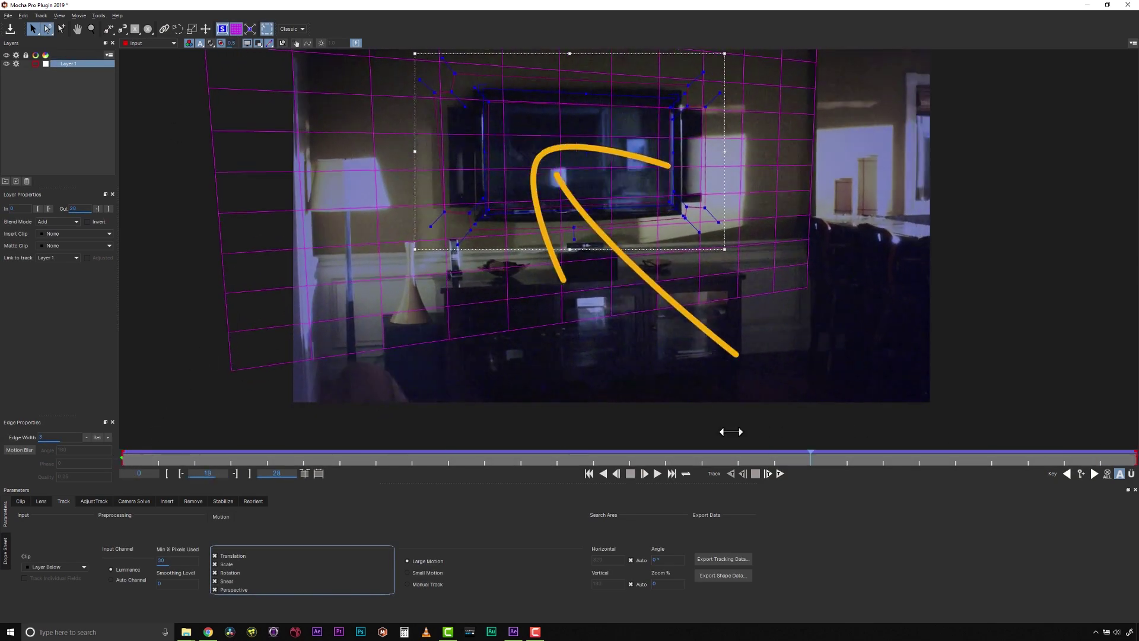
pyautogui.moveTo(594, 430); pyautogui.dragTo(6, 372)
pyautogui.scroll(-1, 41, 234)
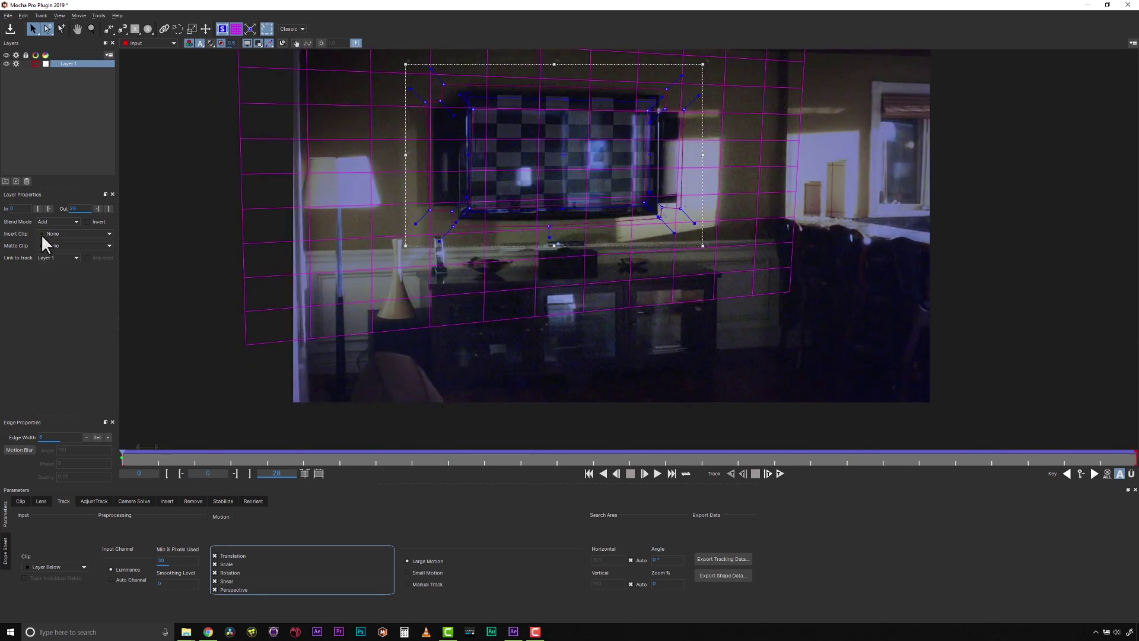
pyautogui.moveTo(297, 441); pyautogui.dragTo(26, 415)
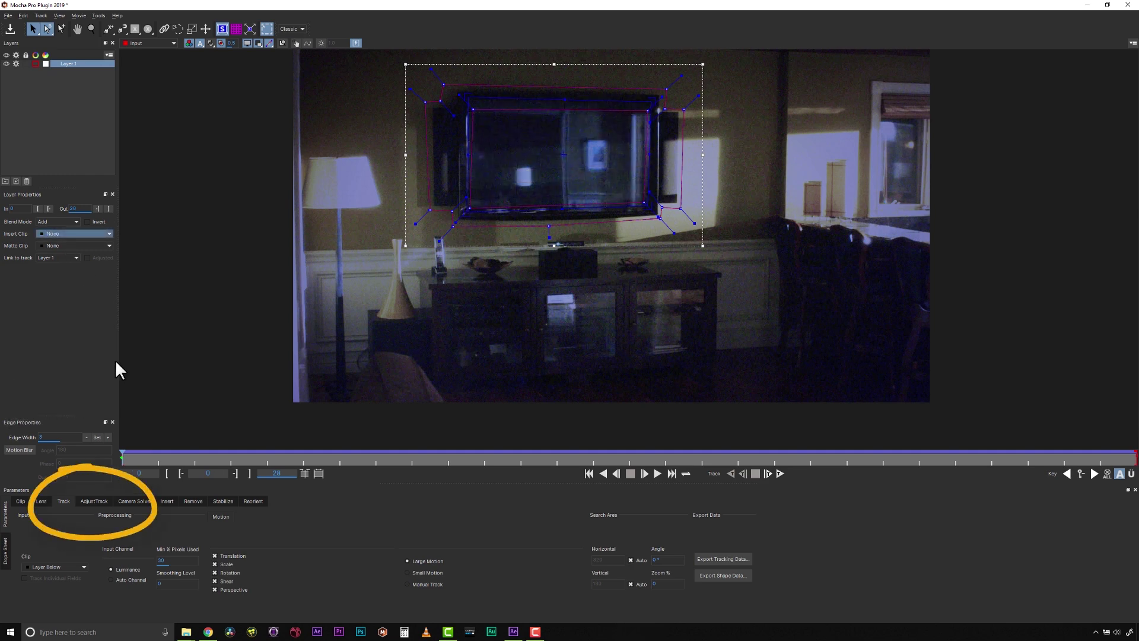
# - Switch to the AdjustTrack module and place the four reference points at the outer corners of the TV frame
pyautogui.click(95, 501)
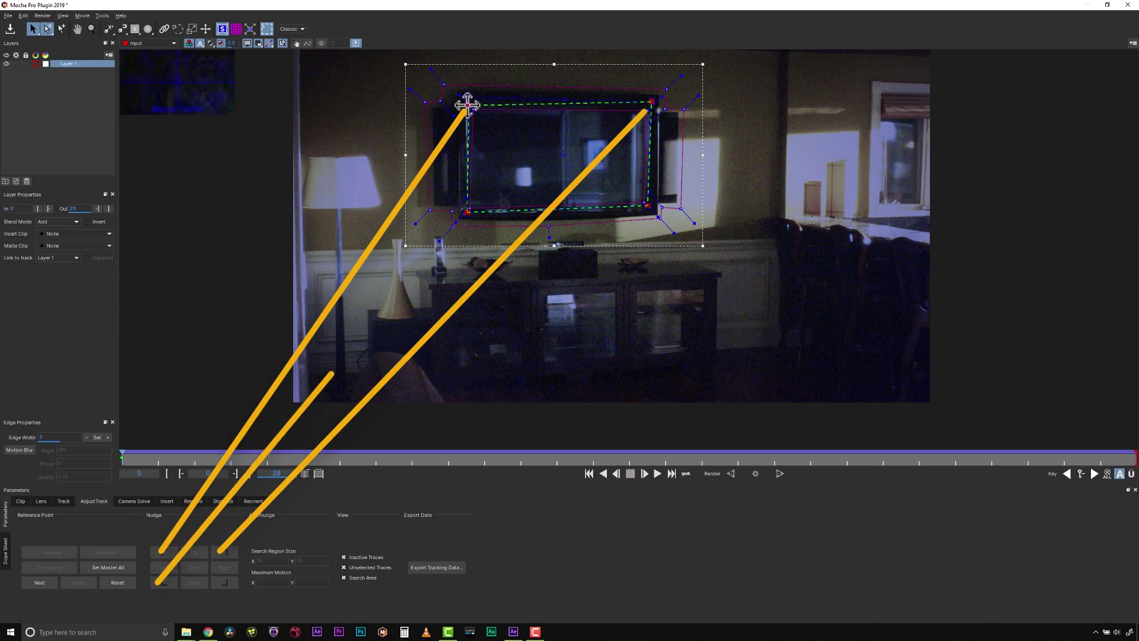
pyautogui.moveTo(468, 107); pyautogui.dragTo(469, 104)
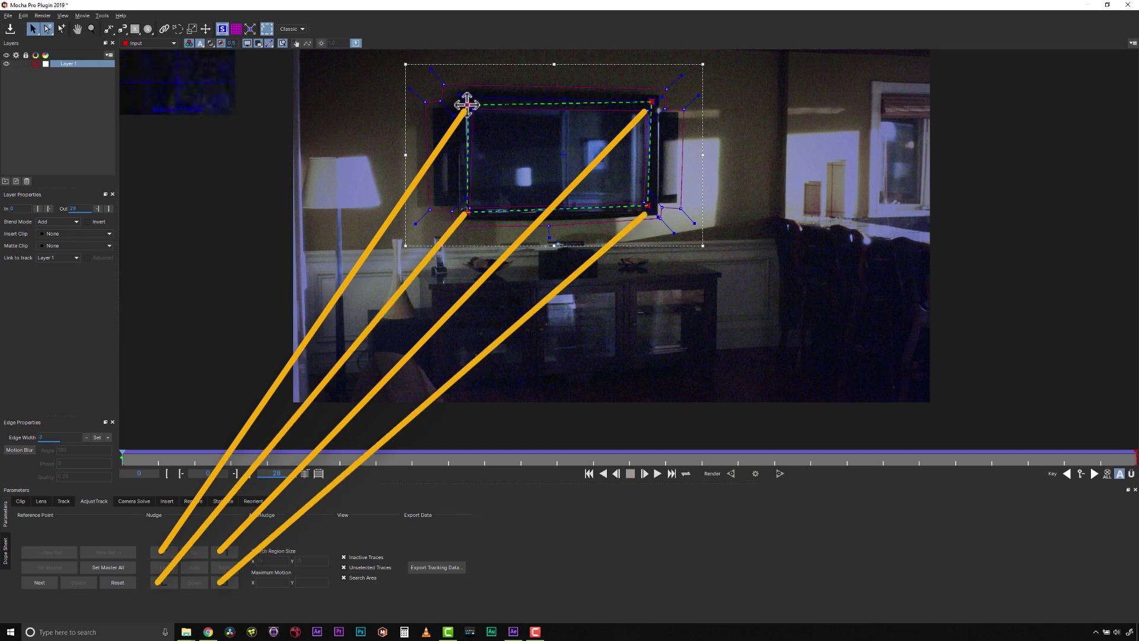
pyautogui.moveTo(467, 104); pyautogui.dragTo(468, 105)
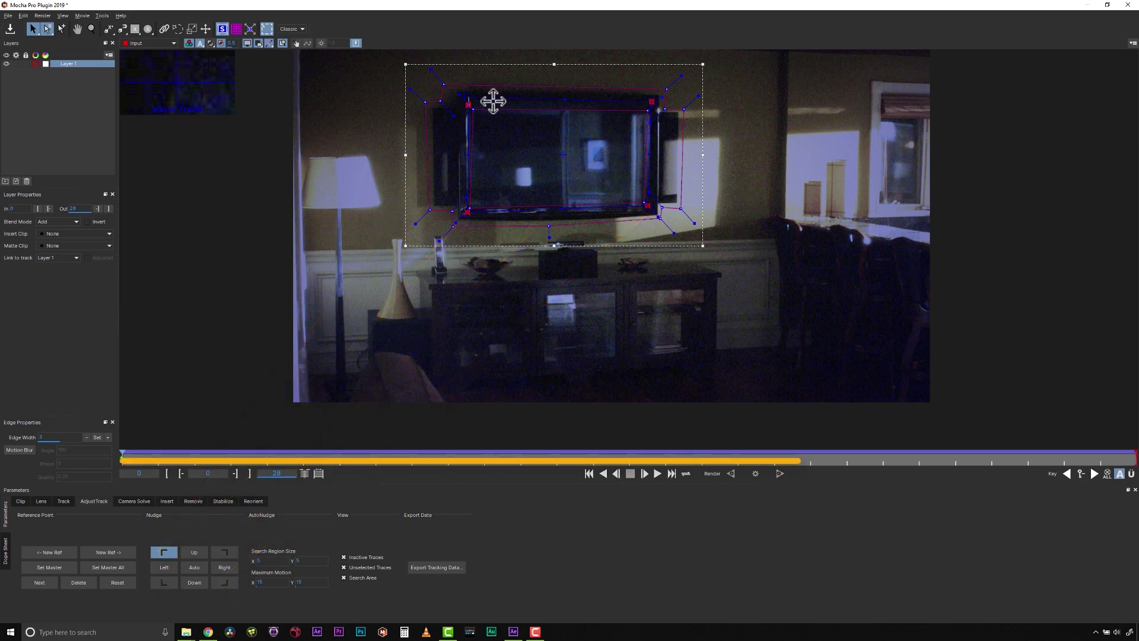
pyautogui.moveTo(466, 102); pyautogui.dragTo(458, 91)
pyautogui.moveTo(650, 102); pyautogui.dragTo(700, 107)
pyautogui.moveTo(682, 265); pyautogui.dragTo(691, 269)
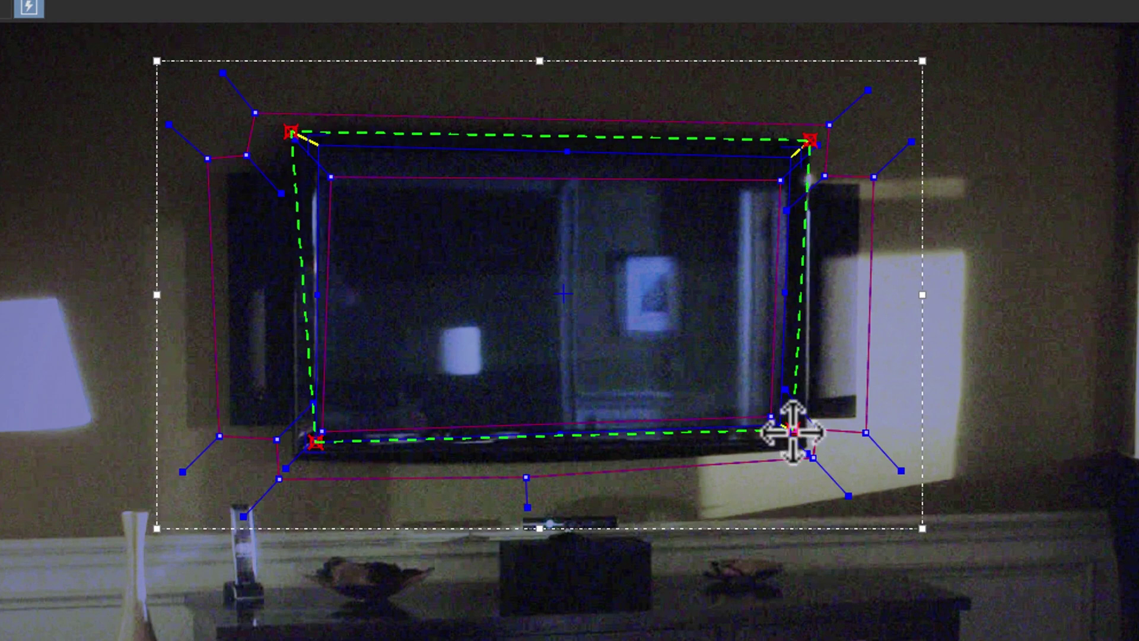
pyautogui.moveTo(793, 432); pyautogui.dragTo(804, 449)
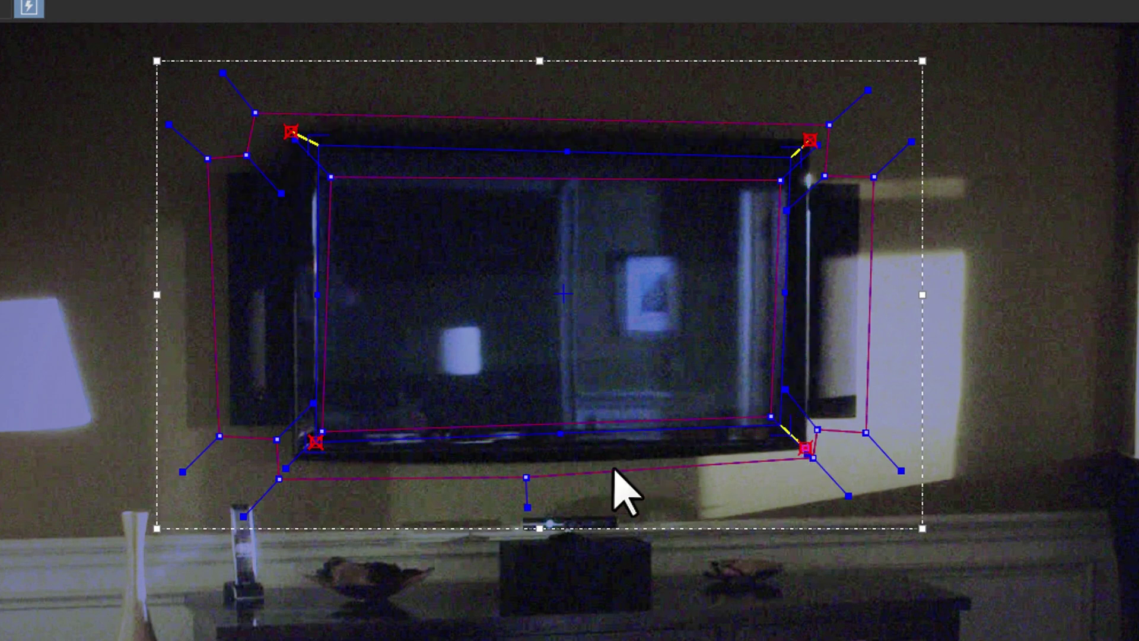
pyautogui.moveTo(311, 437); pyautogui.dragTo(291, 449)
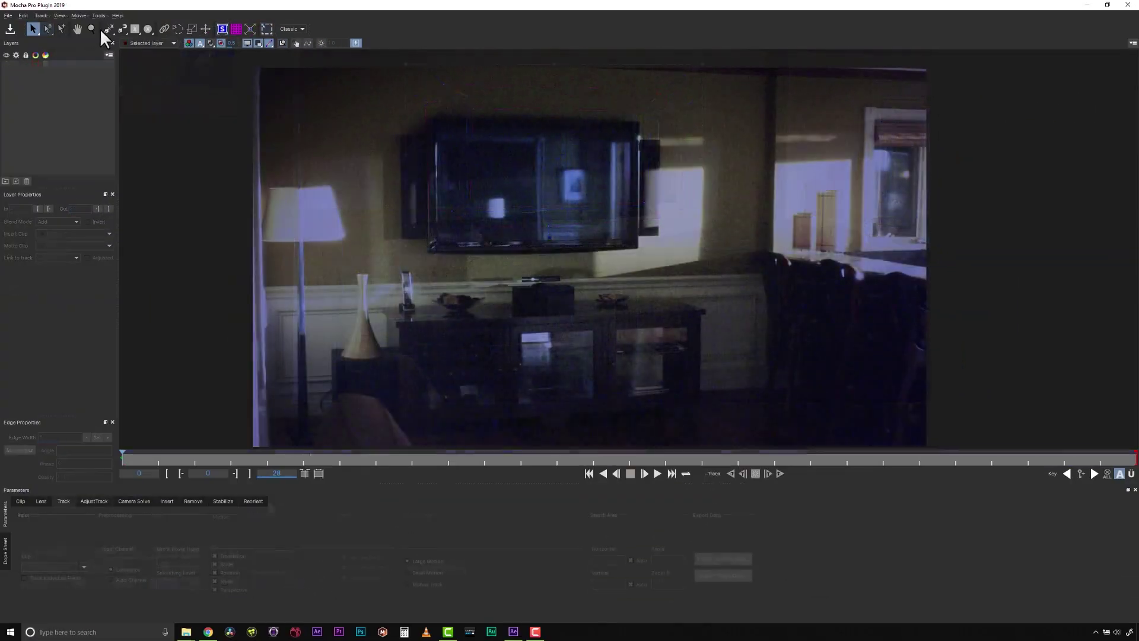
# - Draw an X-spline layer around the TV and its side speakers, with an inner X-spline cutting out the screen
pyautogui.click(108, 28)
pyautogui.click(401, 127)
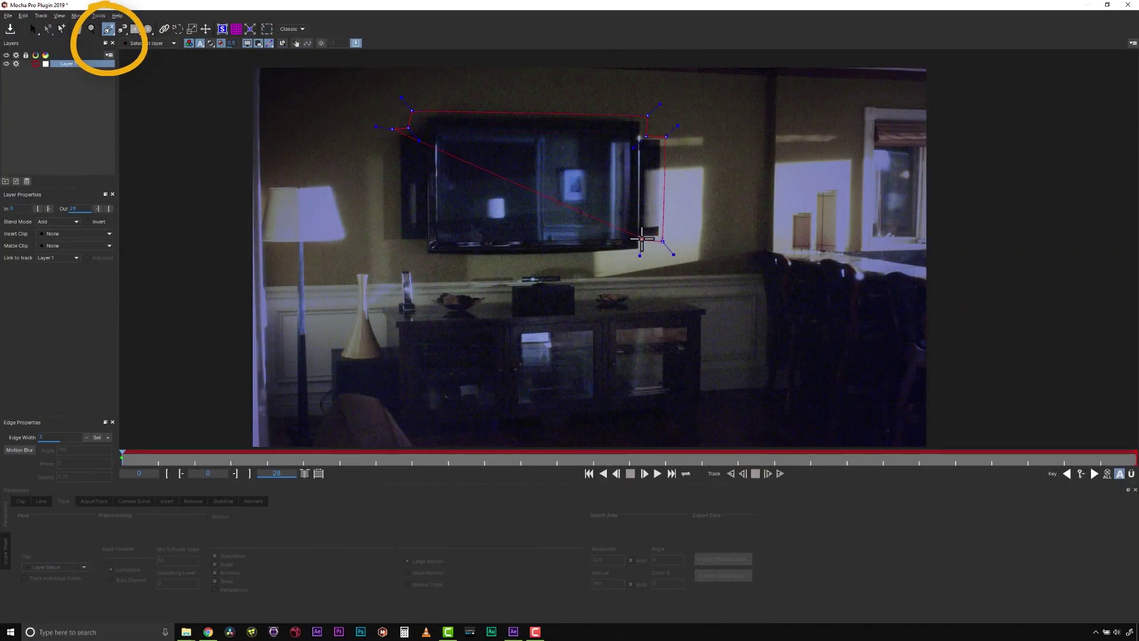
pyautogui.rightClick(396, 243)
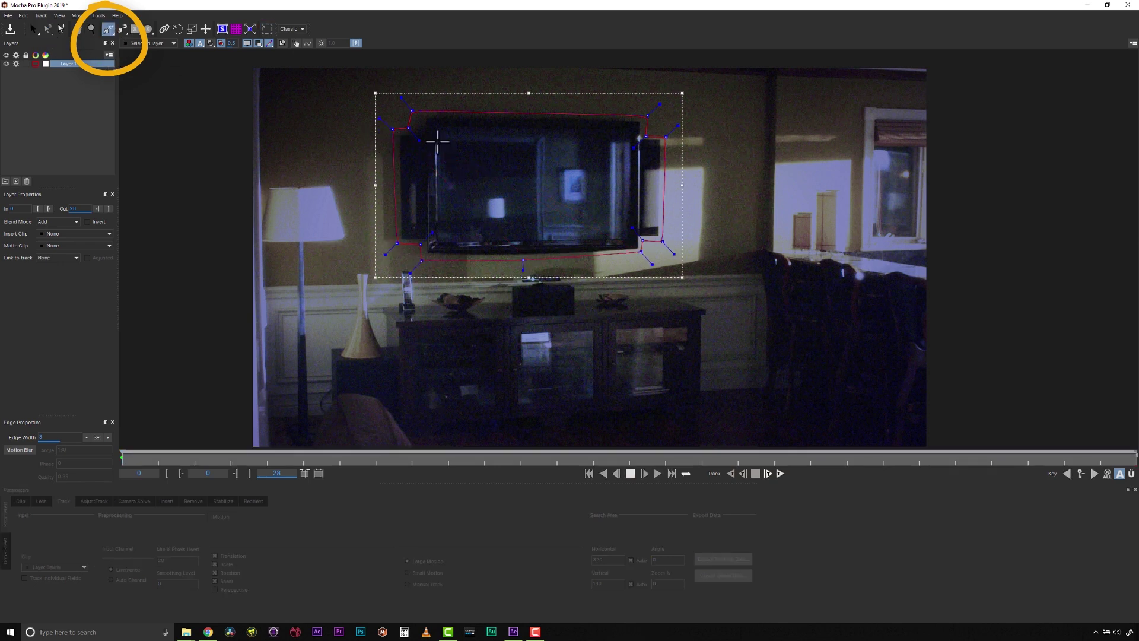
pyautogui.click(443, 137)
pyautogui.rightClick(443, 233)
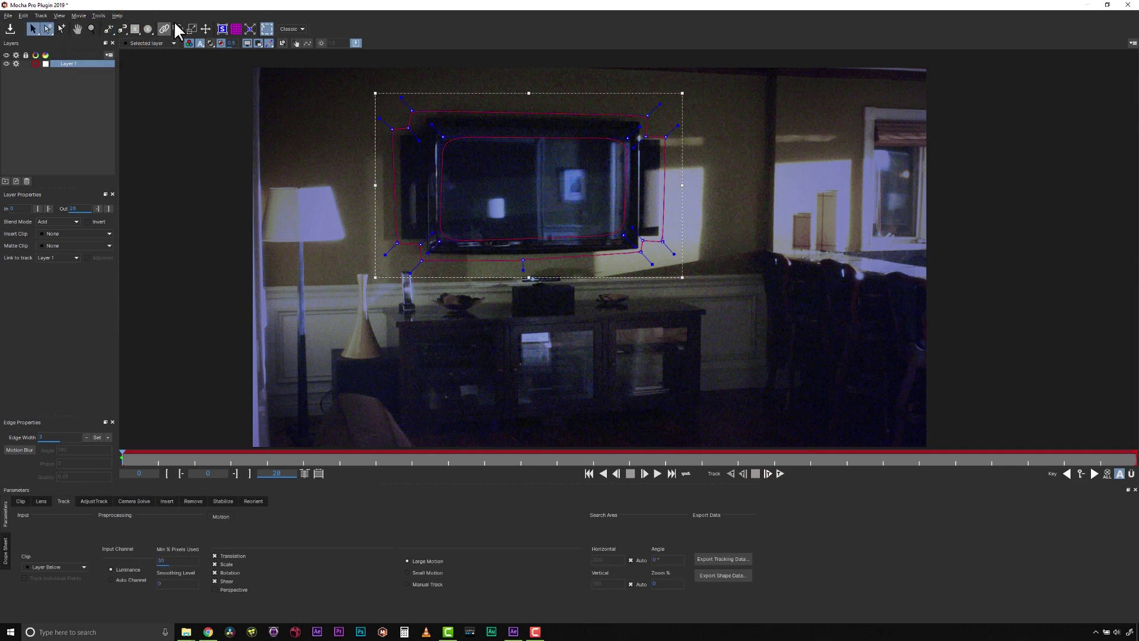
# - Square off the inner spline's corners and fit the planar surface's corners to the TV frame
pyautogui.moveTo(809, 306); pyautogui.dragTo(808, 307)
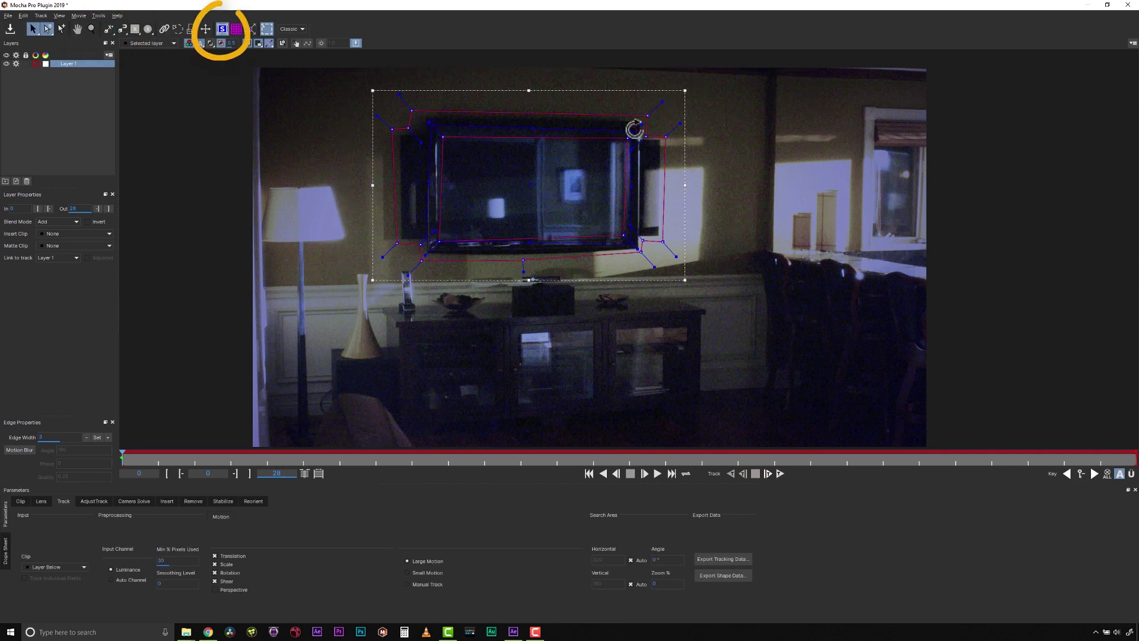
pyautogui.moveTo(428, 252); pyautogui.dragTo(426, 255)
pyautogui.press('z')
pyautogui.moveTo(561, 177); pyautogui.dragTo(599, 177)
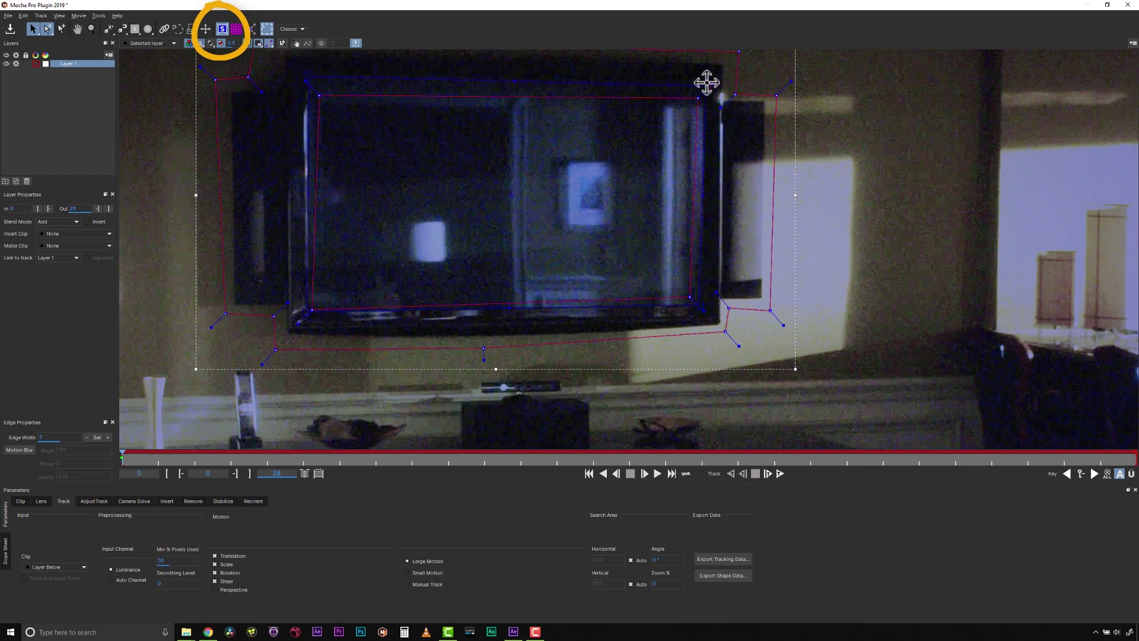
# - Enable perspective motion and track the TV layer forward through the clip
pyautogui.scroll(-2, 678, 295)
pyautogui.click(223, 587)
pyautogui.click(780, 473)
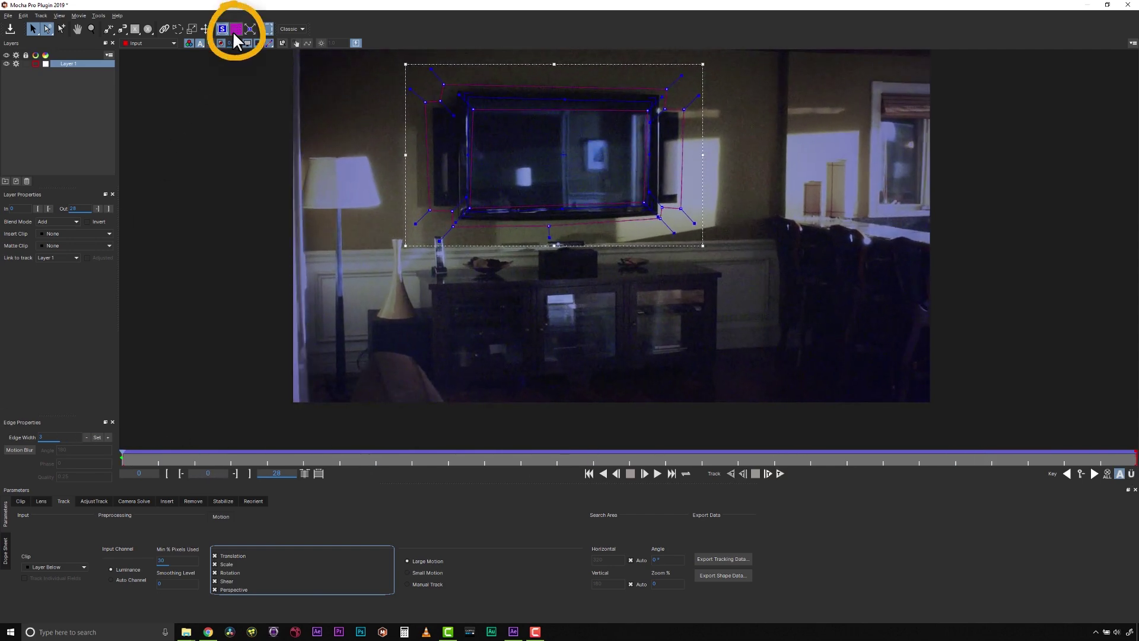
# - Check the track by scrubbing with the planar grid and a Grid8x8 insert clip on the TV, and reset the insert clip to None
pyautogui.click(236, 29)
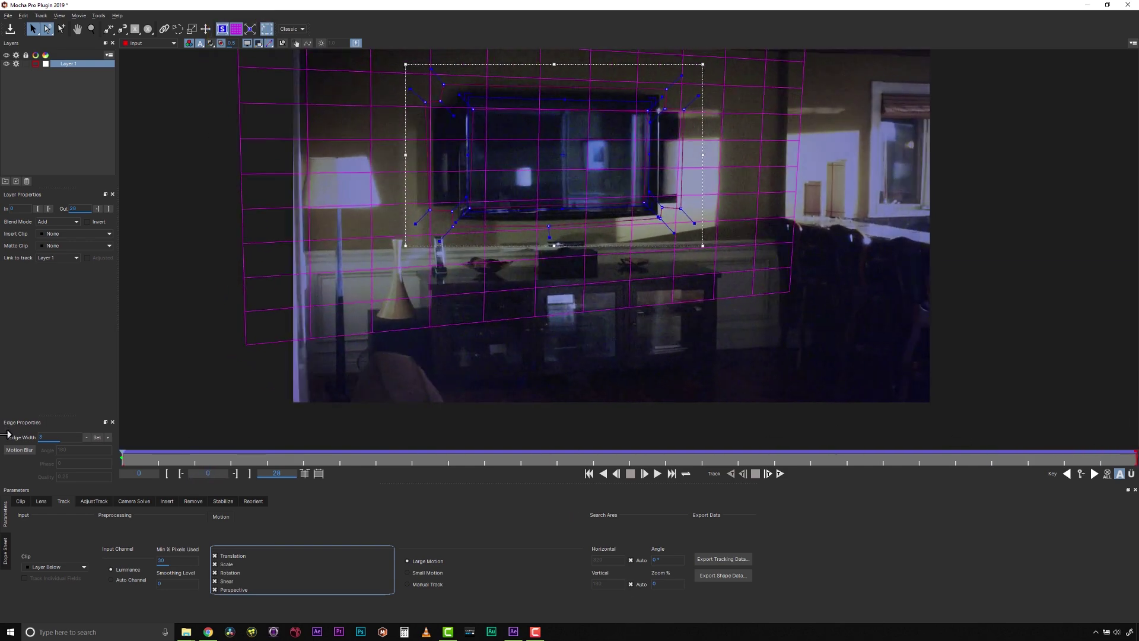
pyautogui.moveTo(629, 401); pyautogui.dragTo(0, 372)
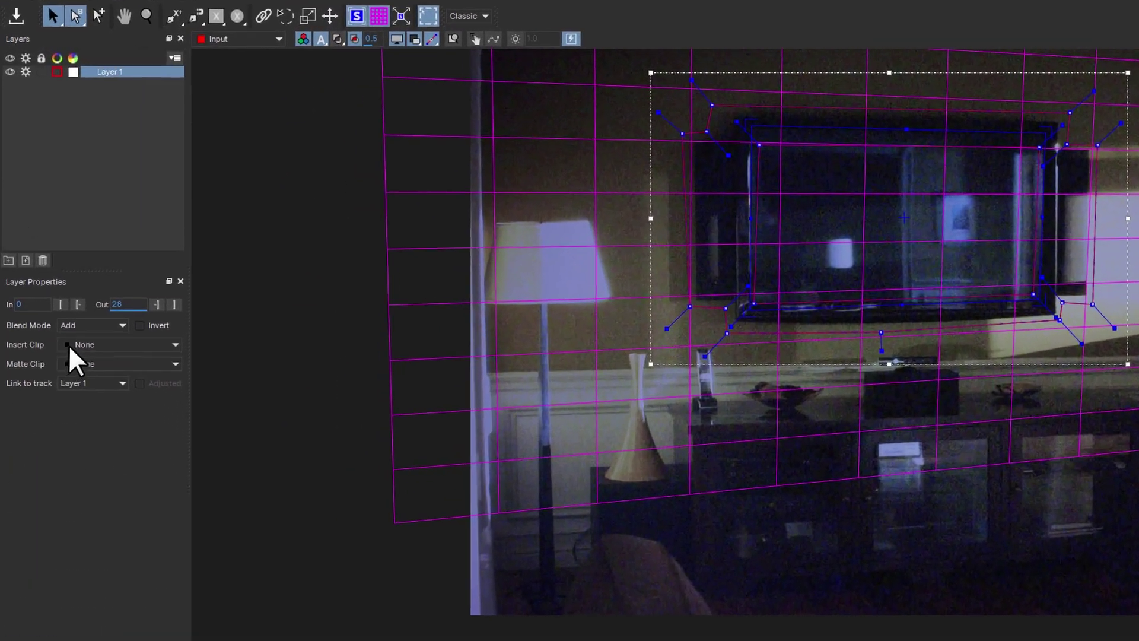
pyautogui.click(48, 232)
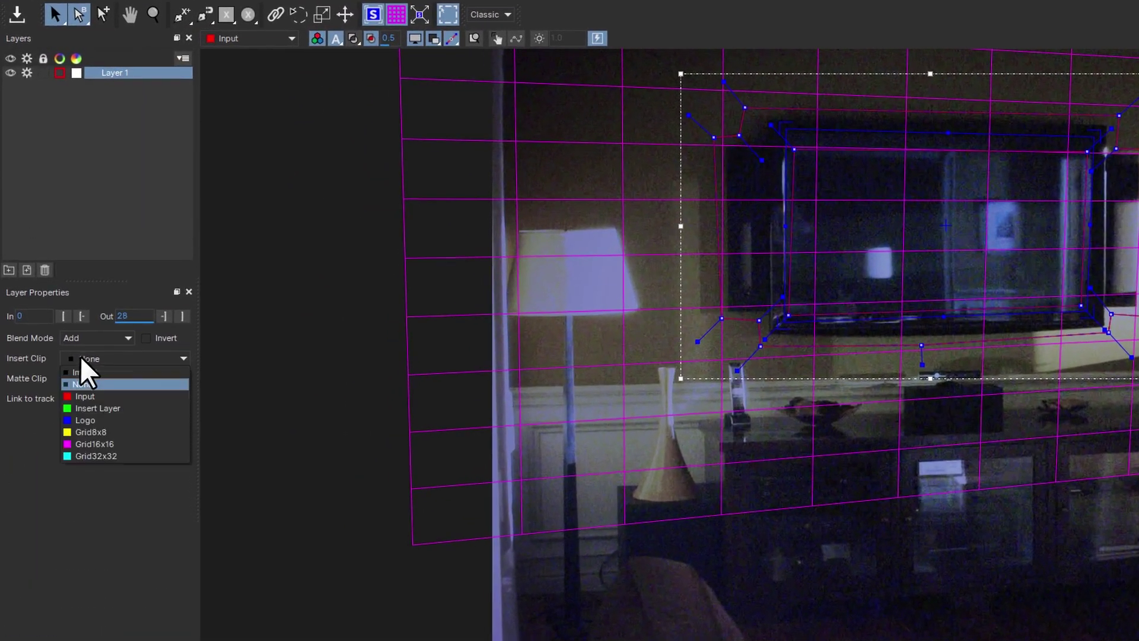
pyautogui.click(91, 431)
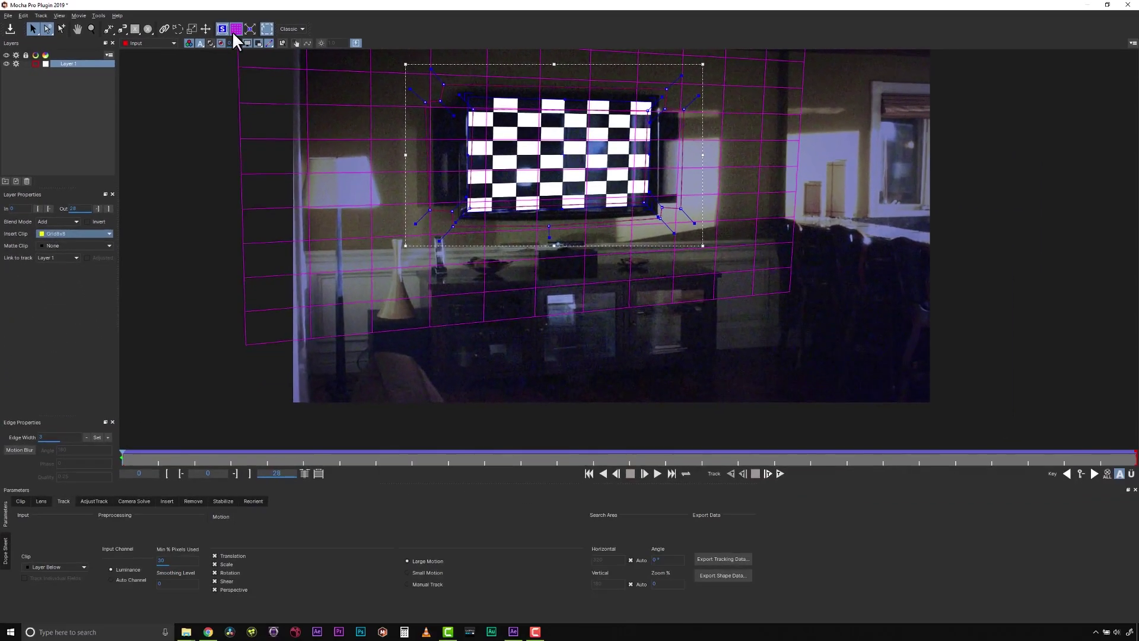
pyautogui.click(391, 18)
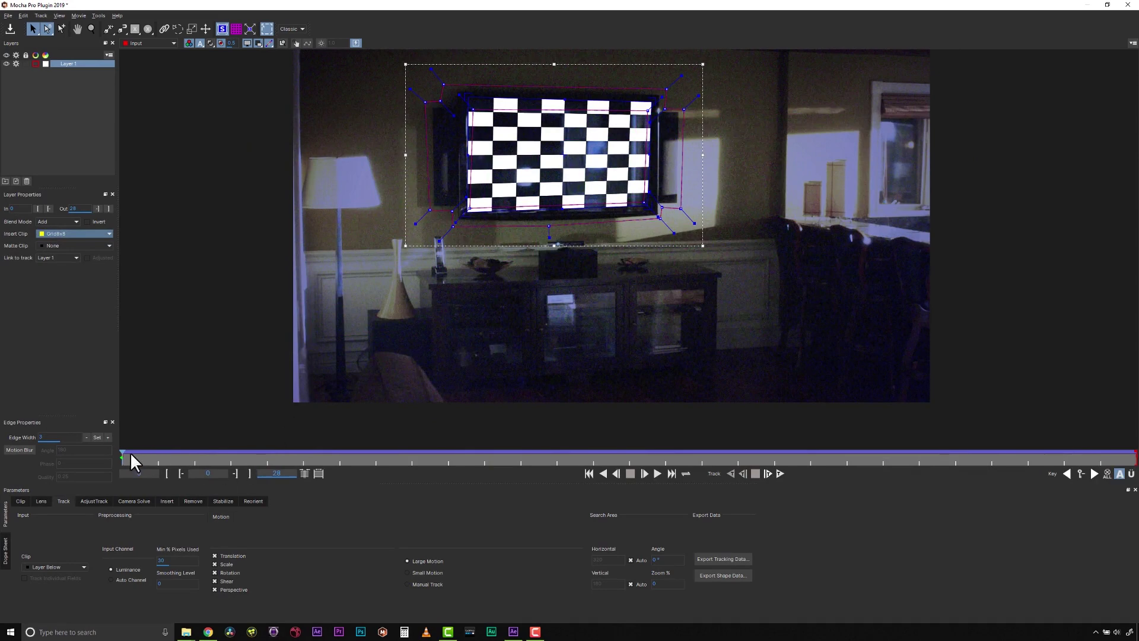
pyautogui.moveTo(122, 456); pyautogui.dragTo(32, 416)
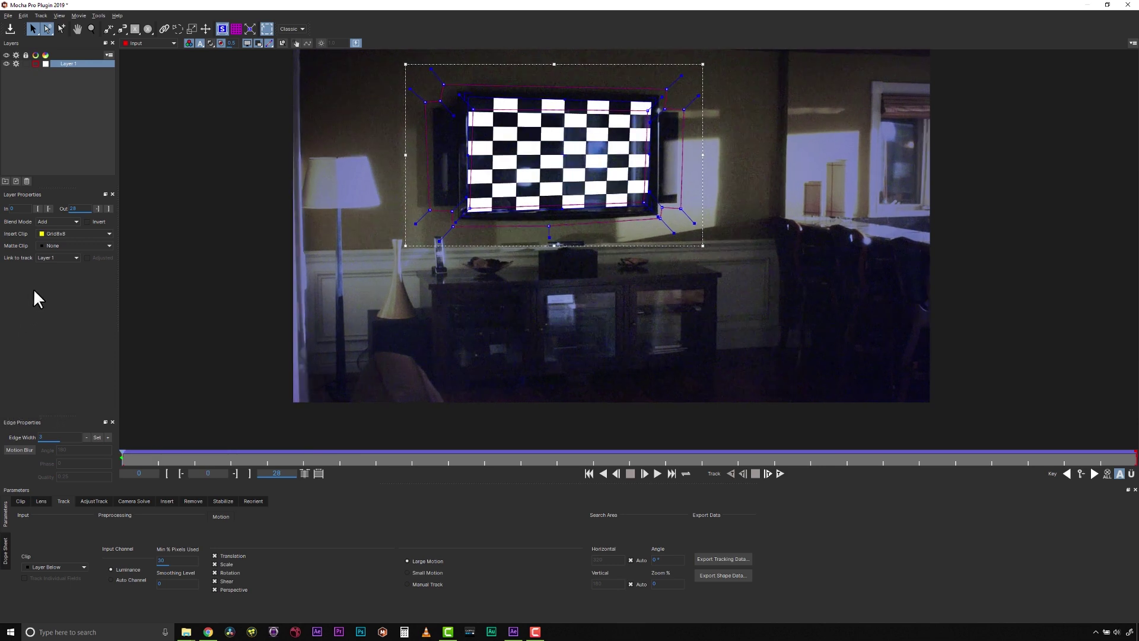
pyautogui.click(64, 232)
pyautogui.click(65, 248)
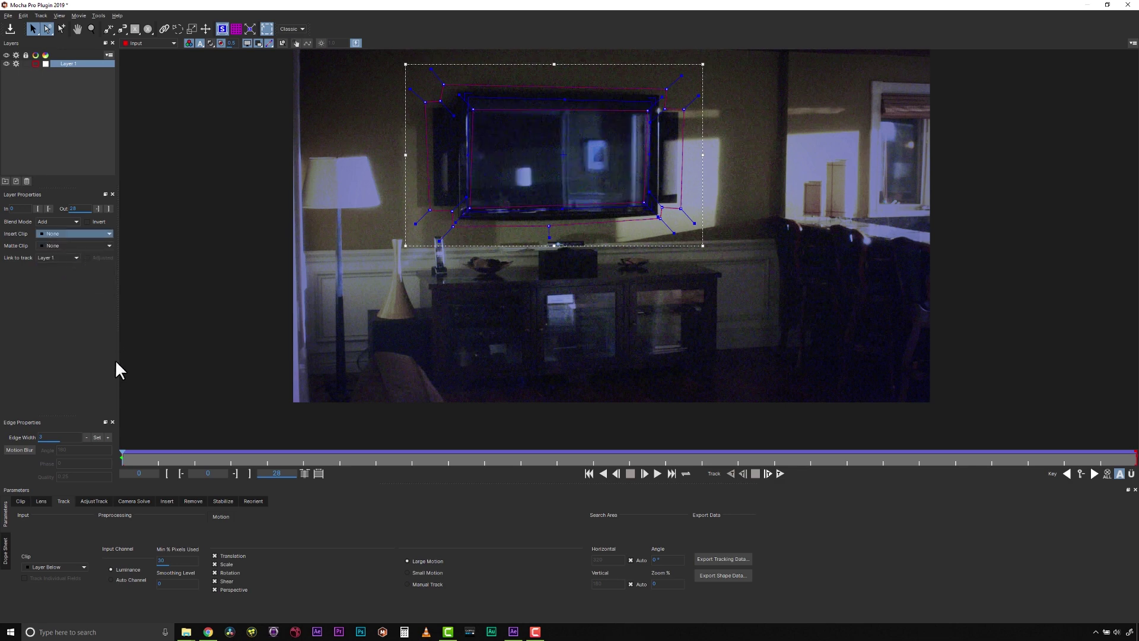
# - Place the AdjustTrack reference points at the TV frame's outer corners and adjust the viewer brightness
pyautogui.click(95, 501)
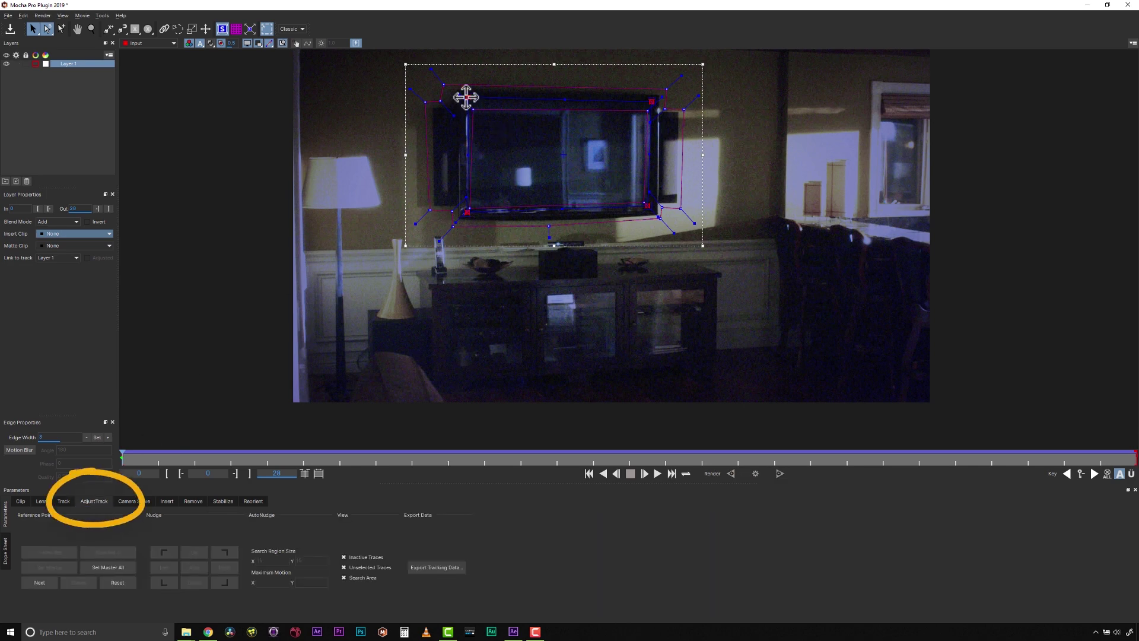
pyautogui.moveTo(468, 103)
pyautogui.mouseDown()
pyautogui.moveTo(471, 111)
pyautogui.moveTo(471, 96)
pyautogui.mouseUp()
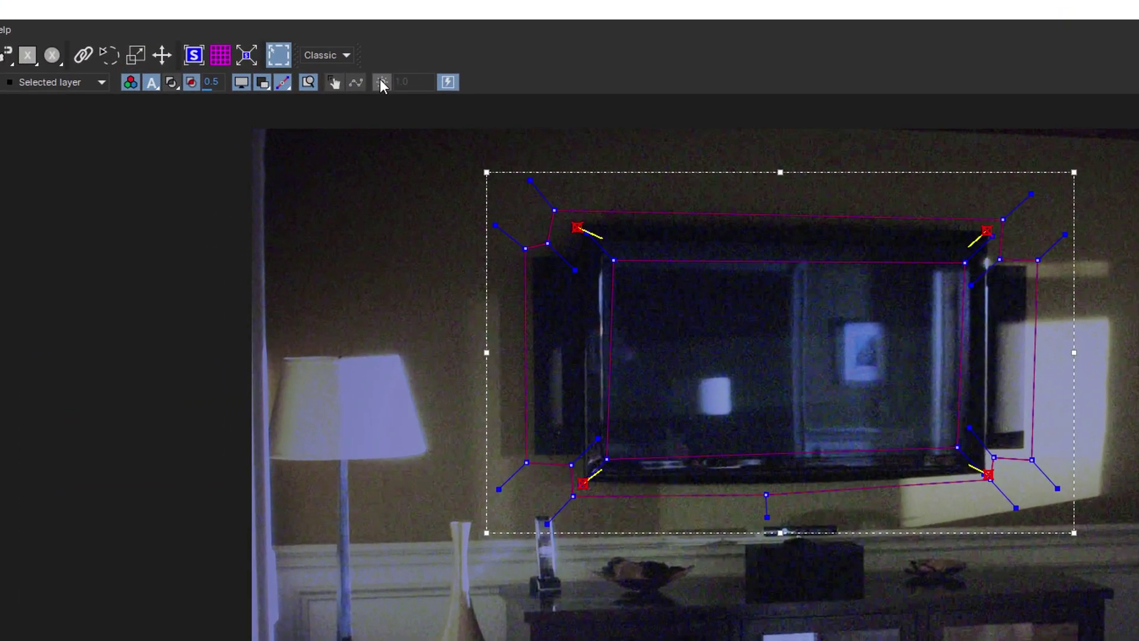
pyautogui.click(381, 83)
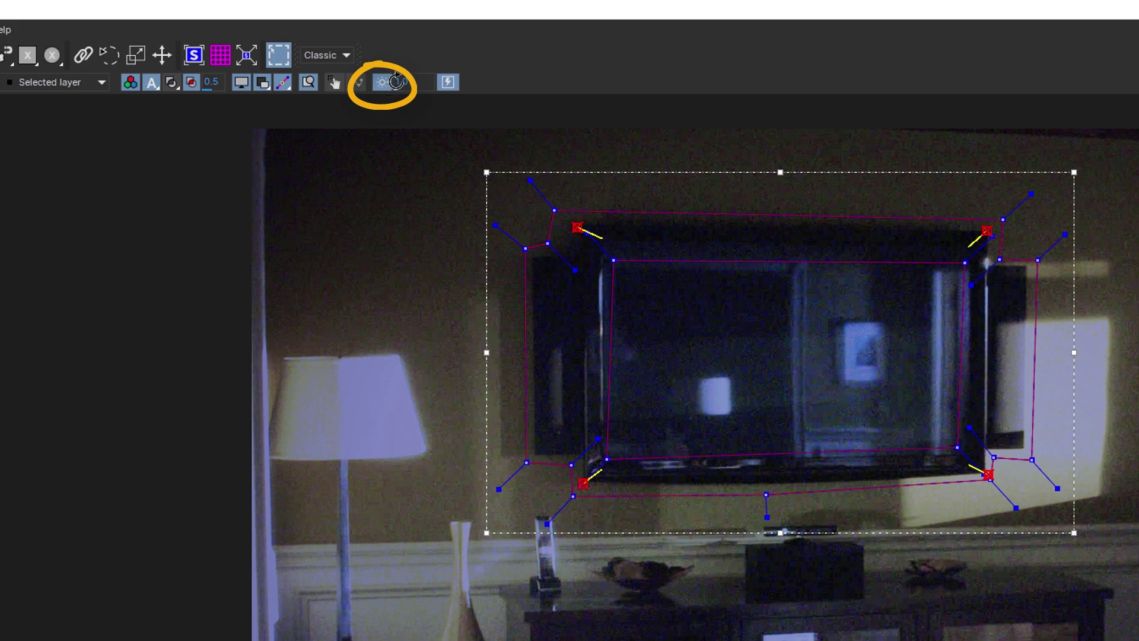
pyautogui.moveTo(400, 82); pyautogui.dragTo(460, 55)
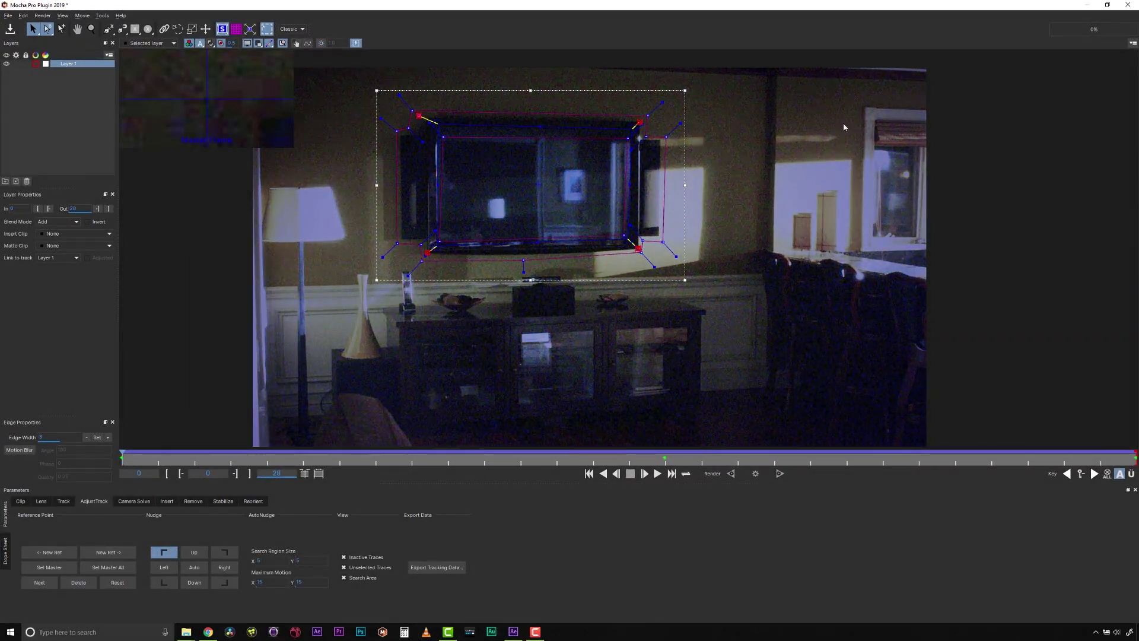
# - Try to move all four reference points inward onto the TV screen and dismiss the error dialog
pyautogui.moveTo(419, 114); pyautogui.dragTo(549, 139)
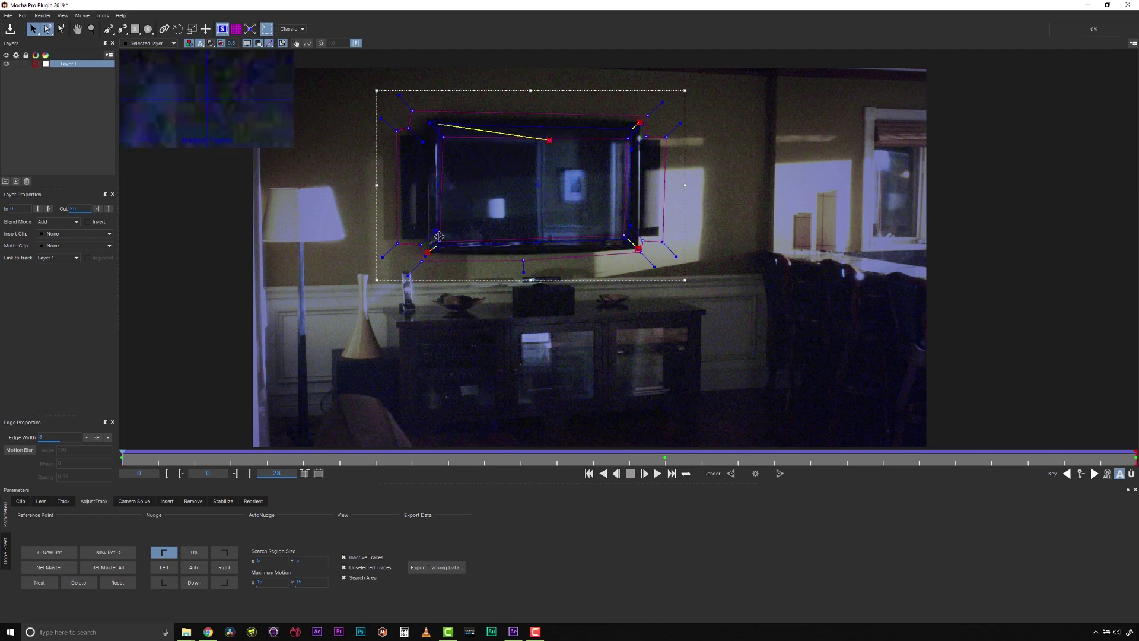
pyautogui.moveTo(426, 253); pyautogui.dragTo(565, 217)
pyautogui.moveTo(634, 248); pyautogui.dragTo(634, 184)
pyautogui.moveTo(638, 123); pyautogui.dragTo(593, 143)
pyautogui.moveTo(635, 186); pyautogui.dragTo(553, 185)
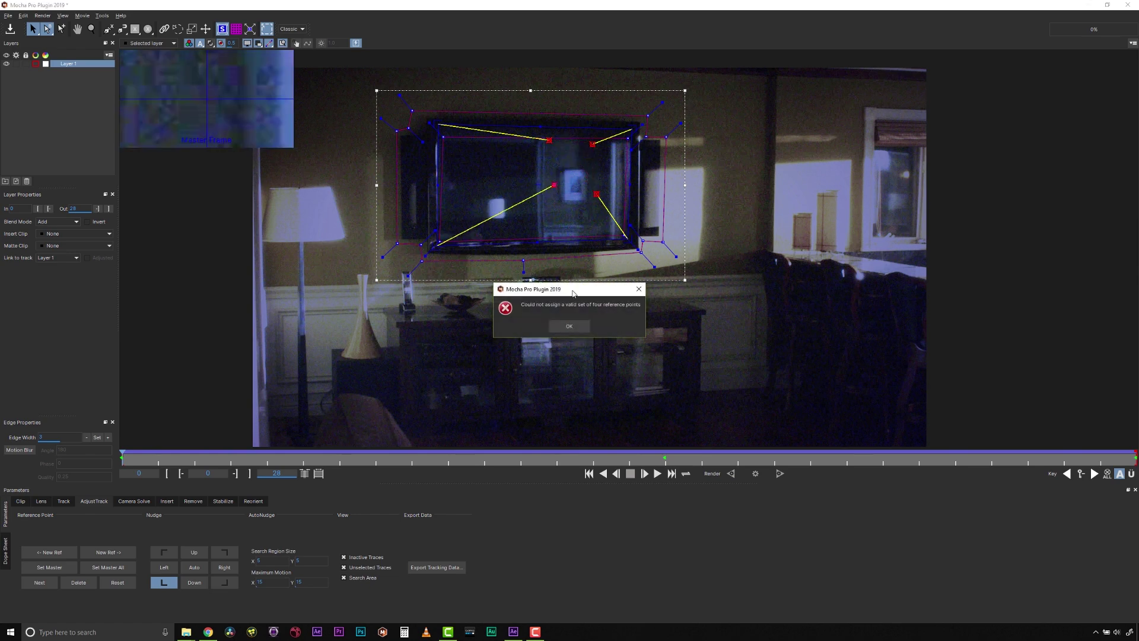
pyautogui.click(568, 327)
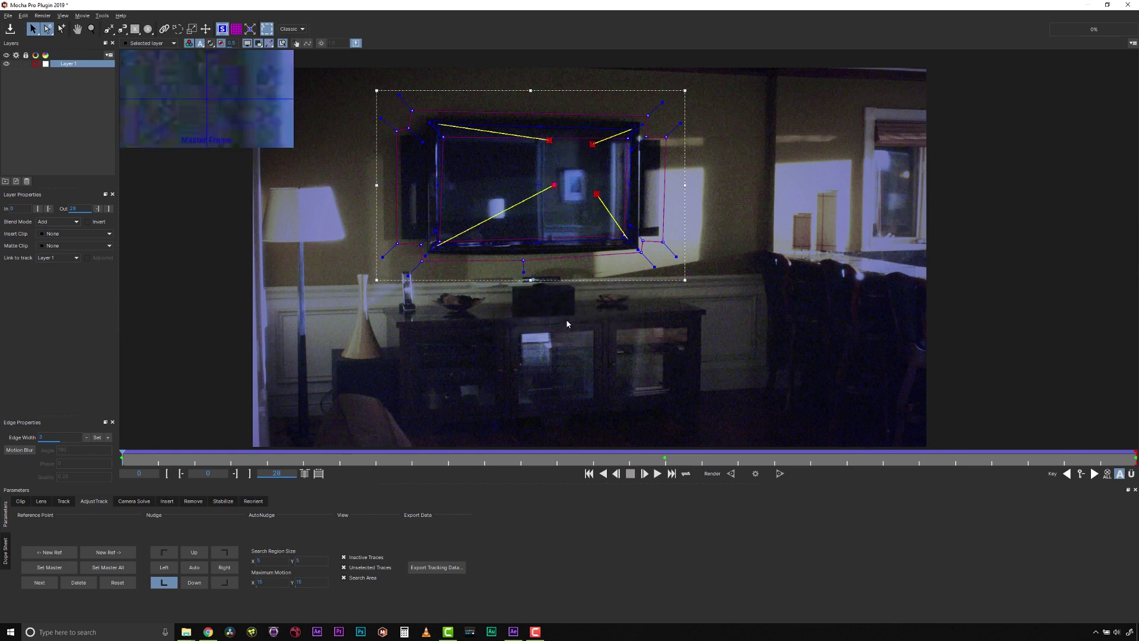
# - Move the displaced reference points back out to the corners of the TV frame
pyautogui.moveTo(440, 235); pyautogui.dragTo(427, 250)
pyautogui.moveTo(549, 140); pyautogui.dragTo(424, 120)
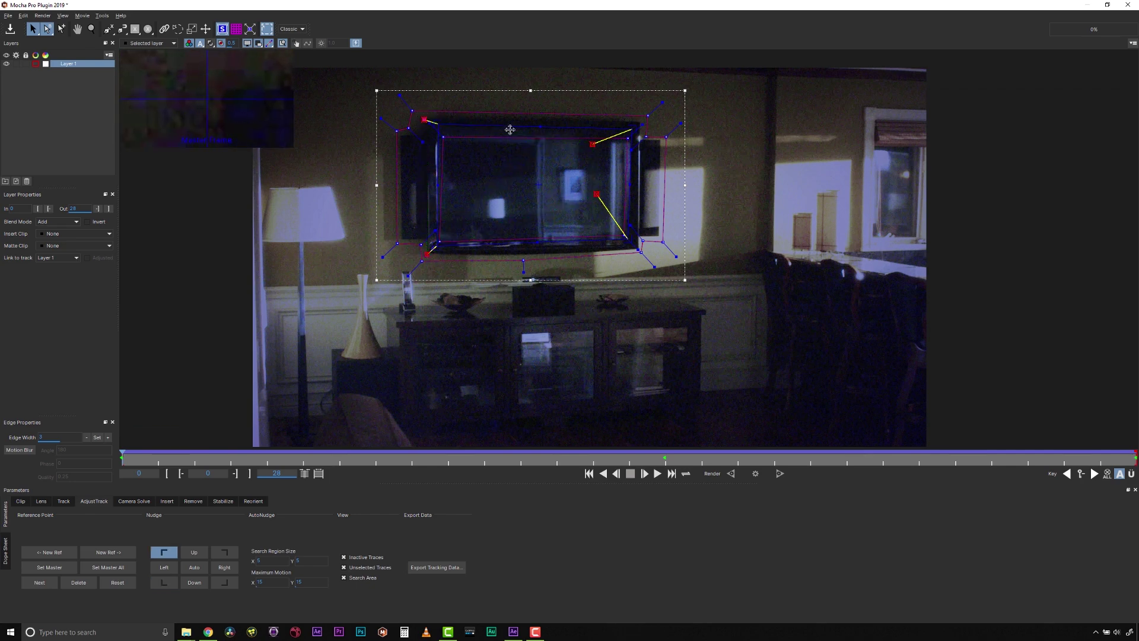
pyautogui.moveTo(592, 143); pyautogui.dragTo(640, 122)
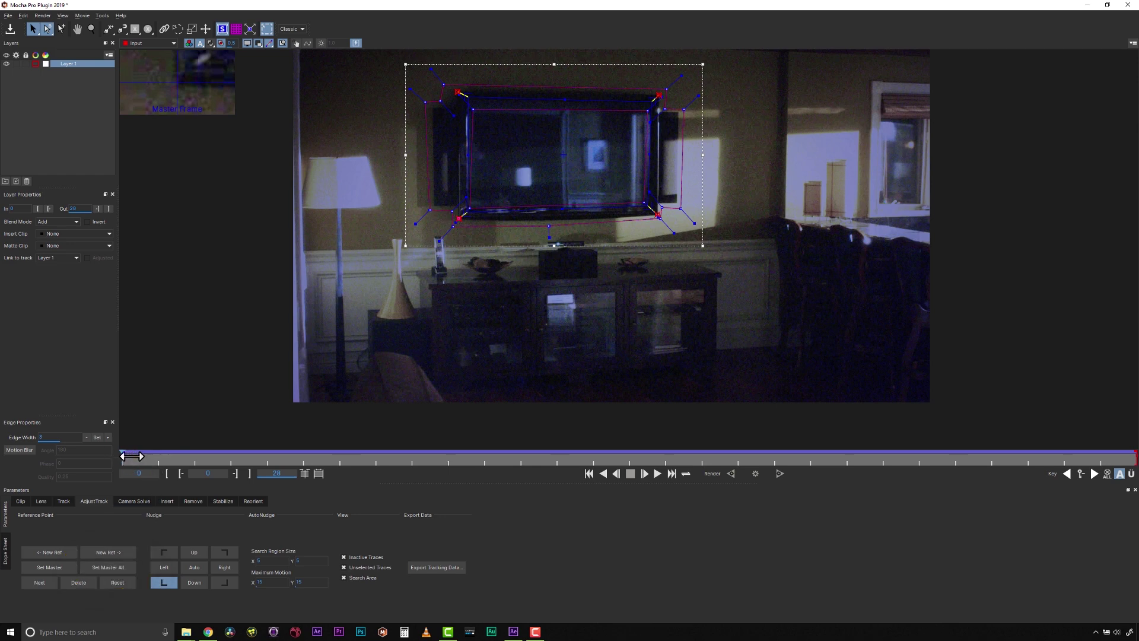
# - At frame 28, auto-nudge the selected reference point and realign the upper-left reference point with the TV's corner
pyautogui.moveTo(138, 455); pyautogui.dragTo(1133, 454)
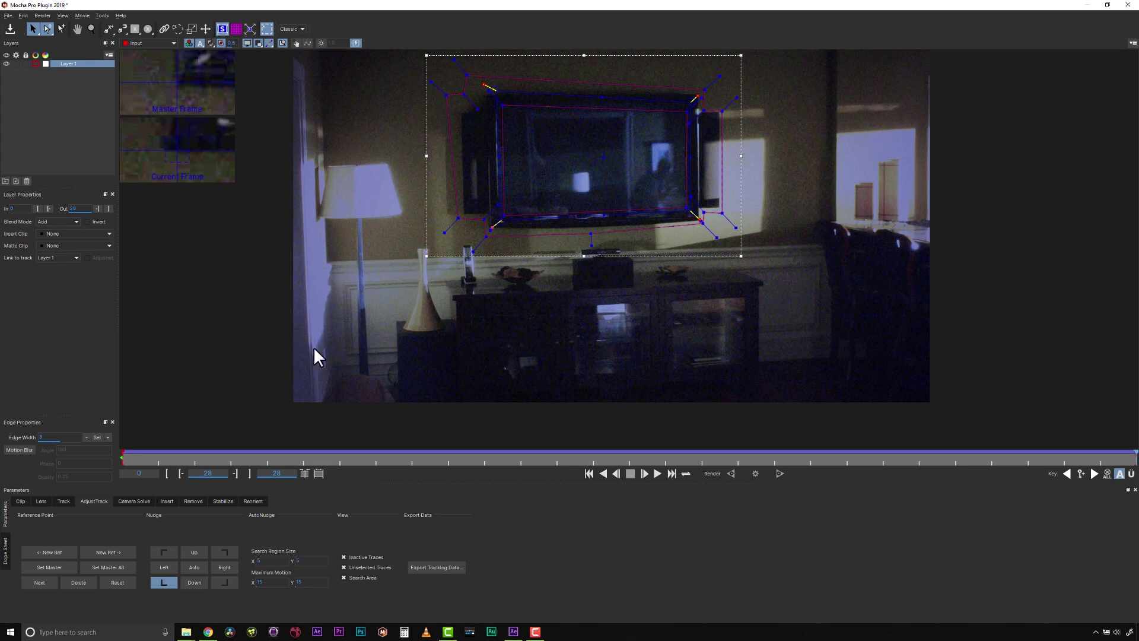
pyautogui.click(194, 565)
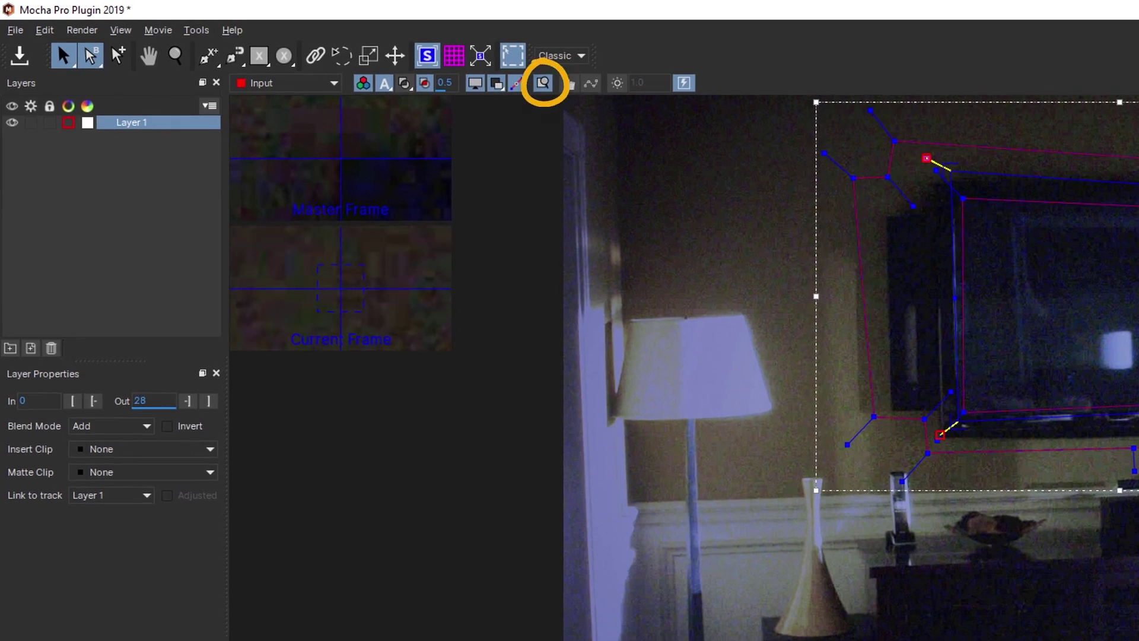
pyautogui.moveTo(927, 153); pyautogui.dragTo(926, 179)
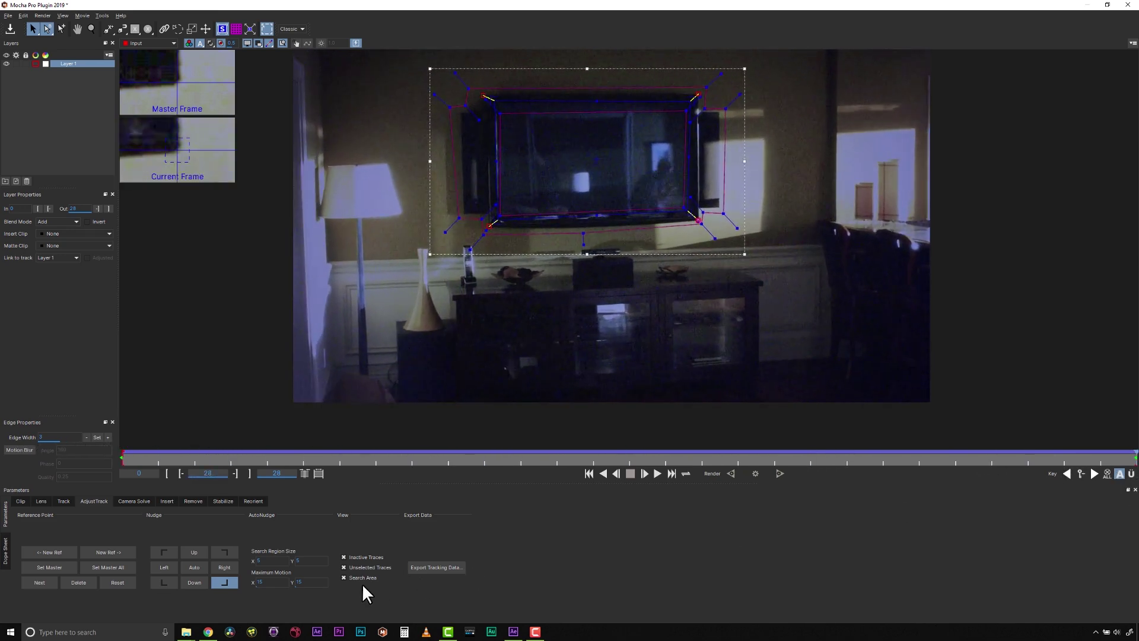
# - Auto-nudge the upper-right, lower-right and upper-left reference points onto the TV frame's corners at frame 28
pyautogui.click(227, 555)
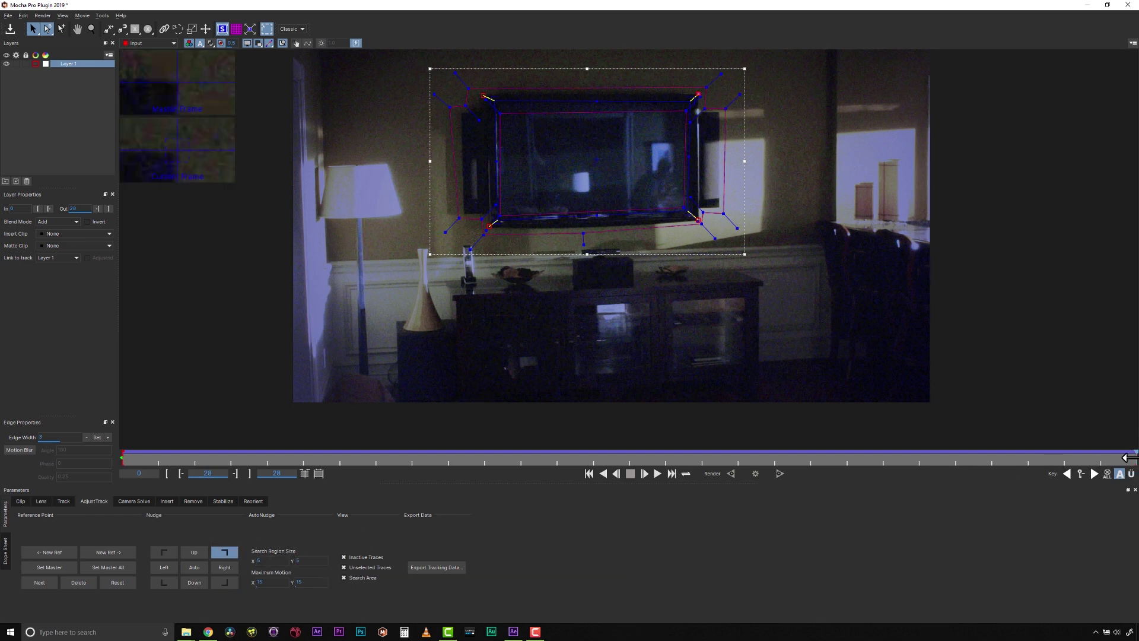
pyautogui.moveTo(1130, 457)
pyautogui.mouseDown()
pyautogui.moveTo(116, 457)
pyautogui.moveTo(1130, 465)
pyautogui.mouseUp()
pyautogui.click(176, 550)
pyautogui.click(221, 549)
pyautogui.click(197, 565)
pyautogui.click(223, 581)
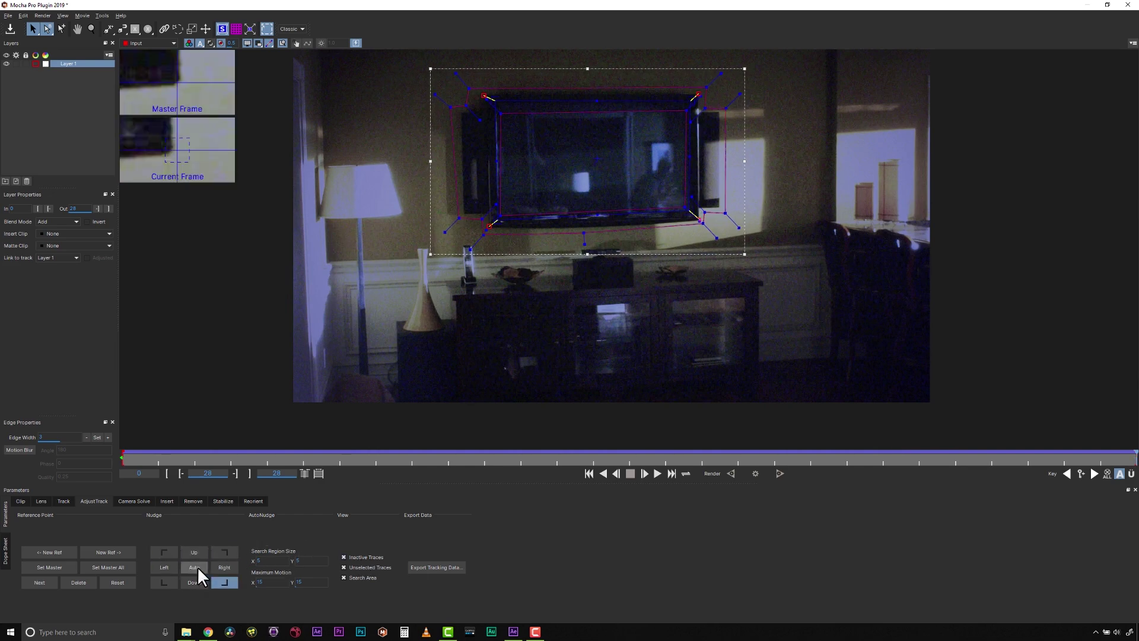
pyautogui.click(198, 565)
pyautogui.click(161, 551)
pyautogui.click(189, 566)
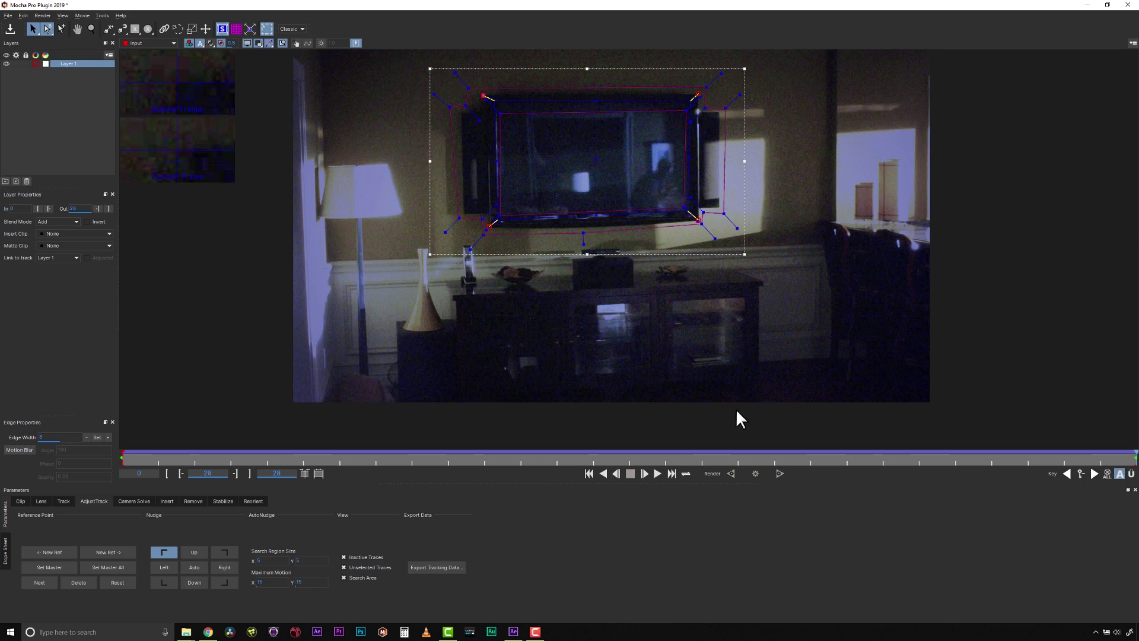
# - Auto-nudge the upper-right reference point again at frame 28 and check the alignment of the other corner points
pyautogui.click(165, 582)
pyautogui.click(224, 550)
pyautogui.click(190, 566)
pyautogui.click(223, 582)
pyautogui.click(221, 553)
pyautogui.click(169, 553)
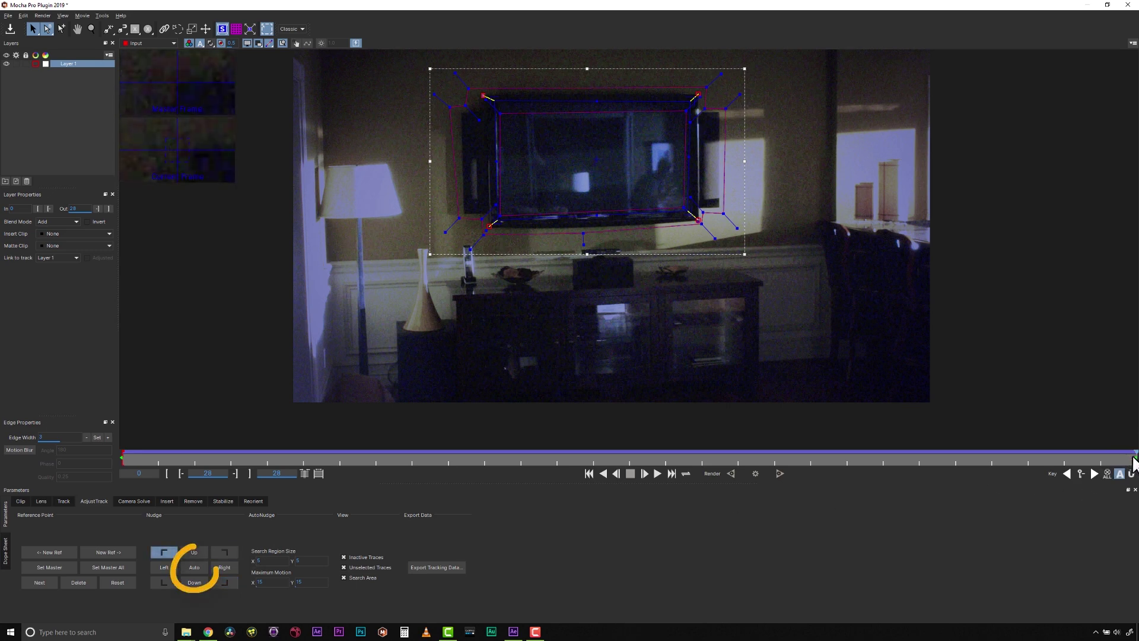
# - At frame 15, realign and auto-nudge the upper-left reference point, and check the other three corner points
pyautogui.moveTo(1133, 457); pyautogui.dragTo(658, 442)
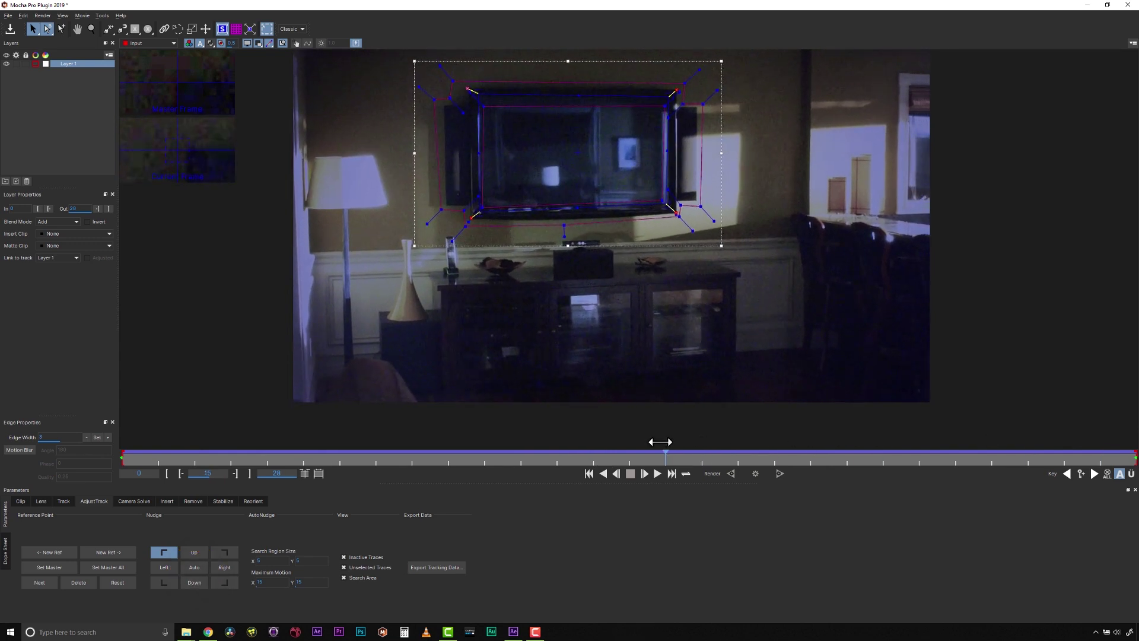
pyautogui.click(190, 564)
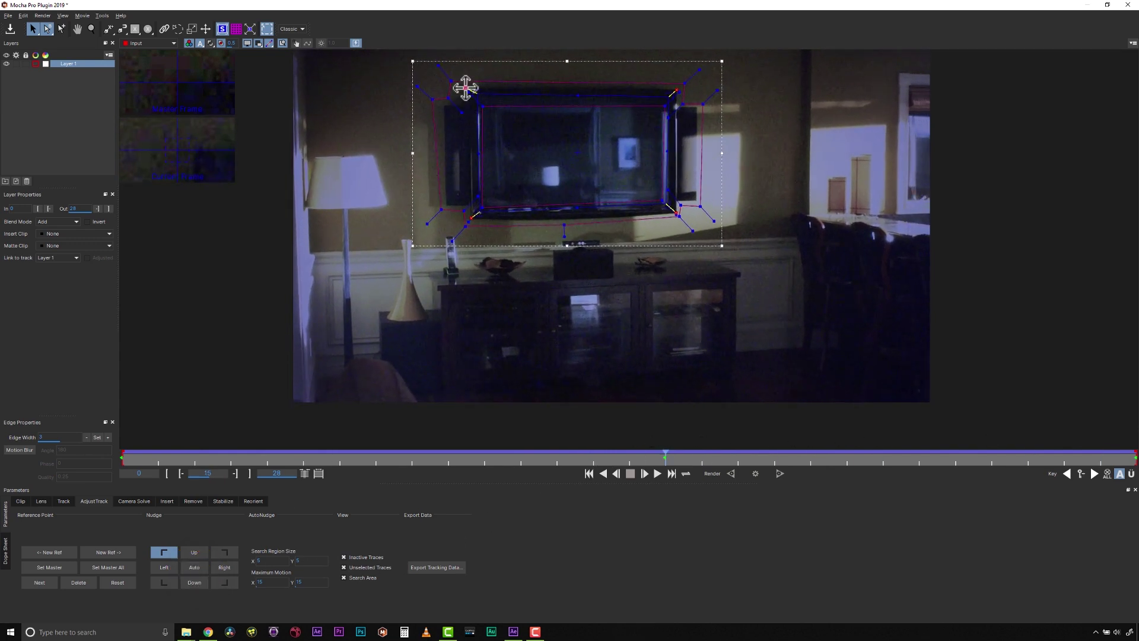
pyautogui.moveTo(465, 87); pyautogui.dragTo(469, 89)
pyautogui.click(192, 568)
pyautogui.click(174, 581)
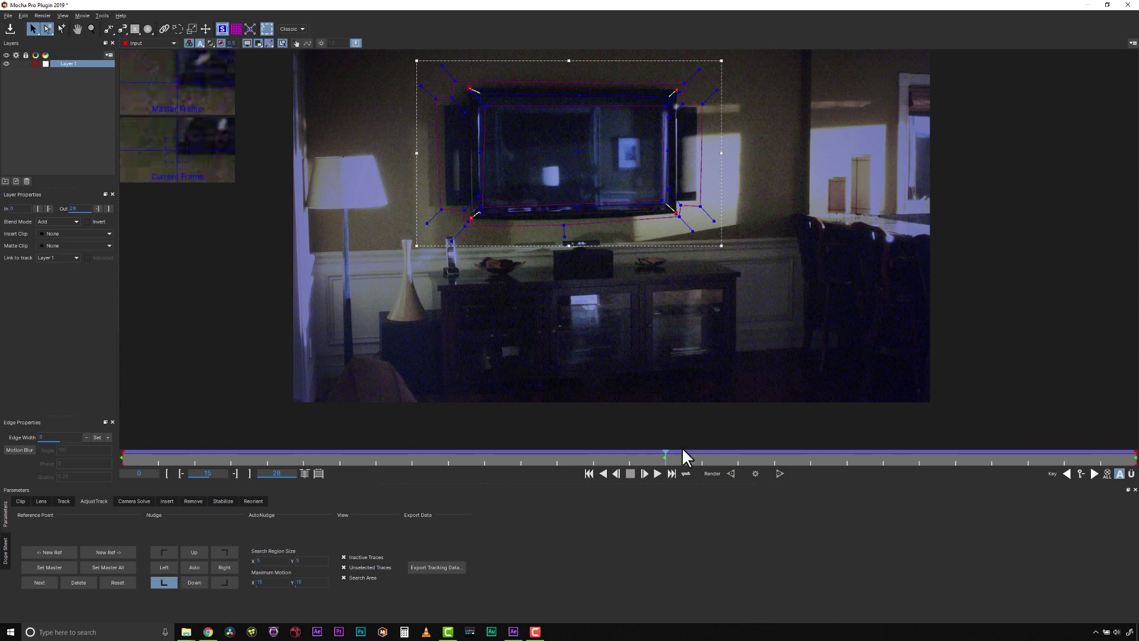
pyautogui.click(223, 582)
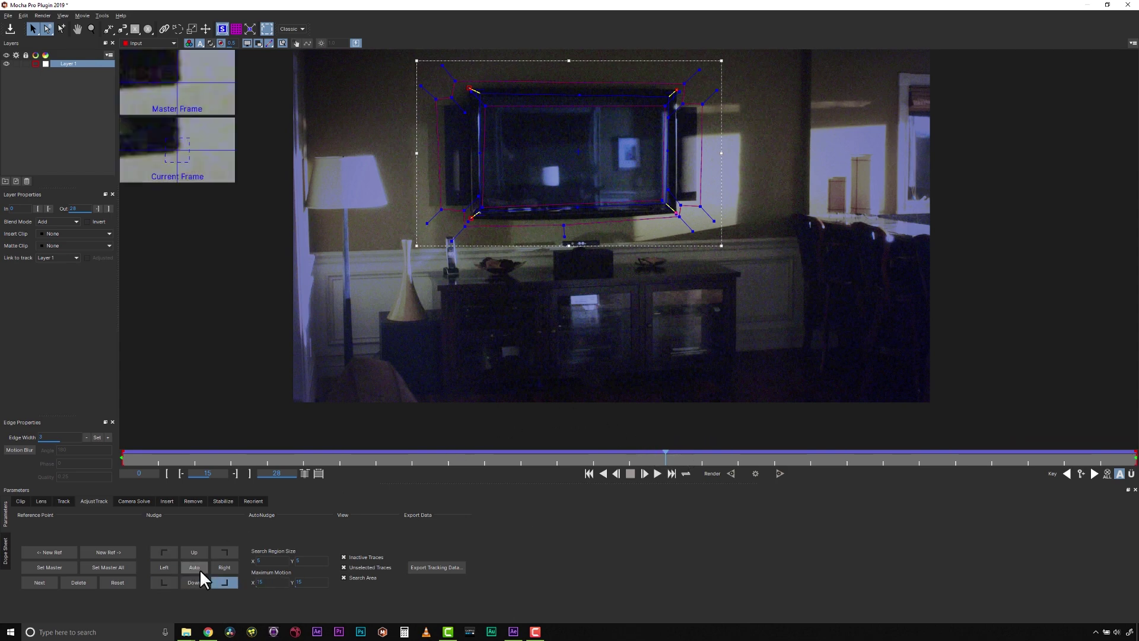
pyautogui.click(225, 552)
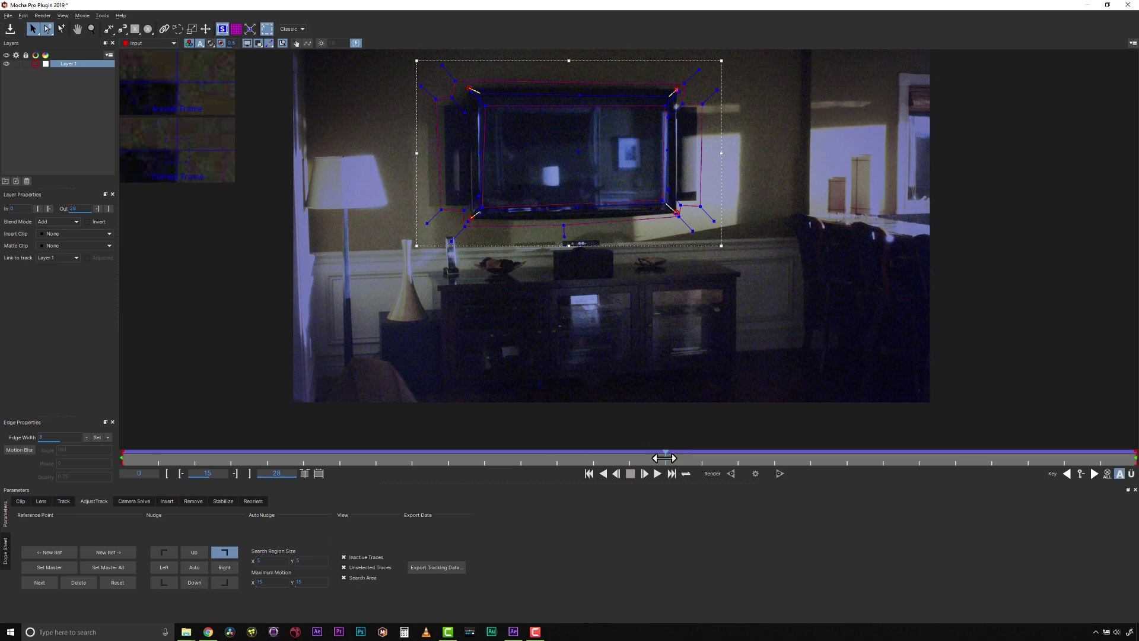
# - Return to frame 28, move the upper-left reference point onto the TV frame's corner and auto-nudge it
pyautogui.moveTo(665, 457); pyautogui.dragTo(1132, 439)
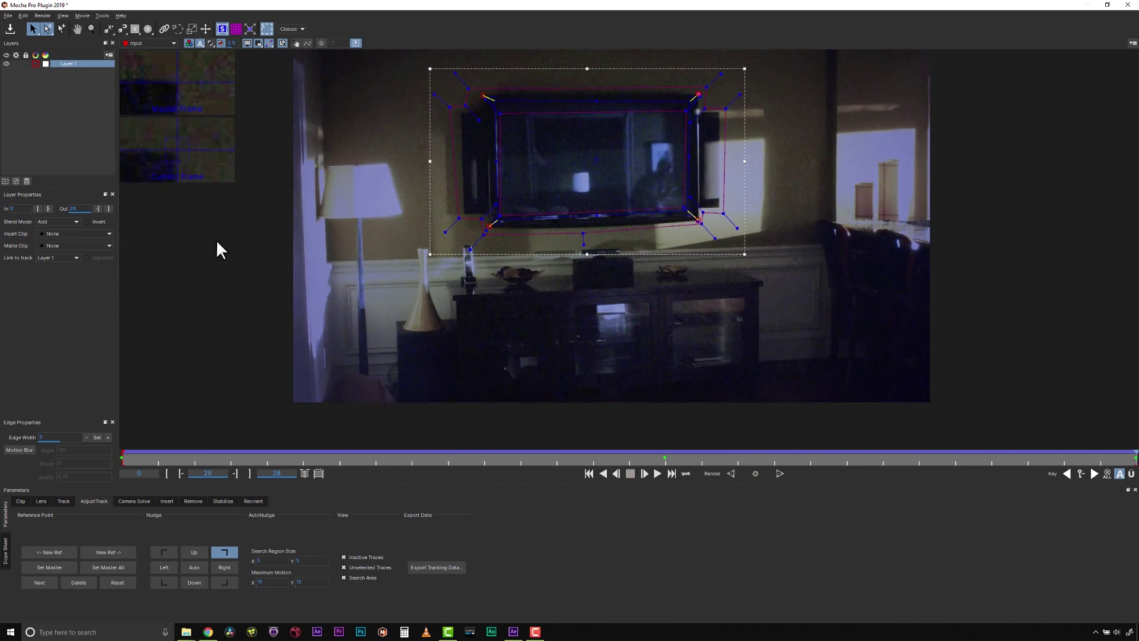
pyautogui.click(160, 550)
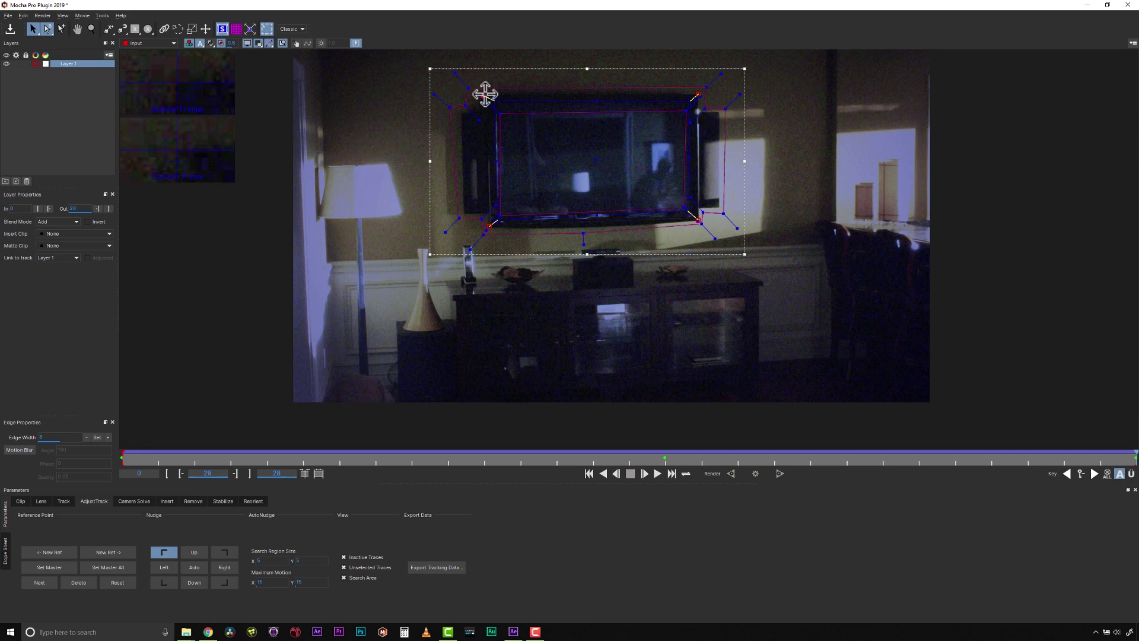
pyautogui.moveTo(484, 93); pyautogui.dragTo(484, 94)
pyautogui.click(191, 567)
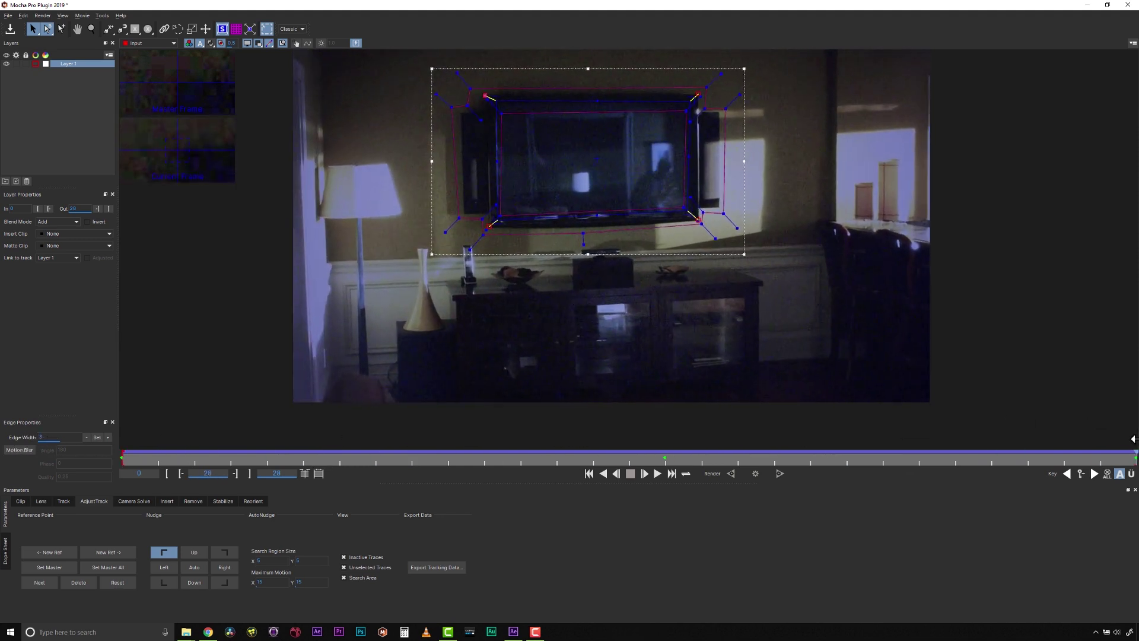
# - Insert the Grid8x8 clip into the TV layer and play back the shot to check the adjusted track
pyautogui.click(54, 233)
pyautogui.click(52, 273)
pyautogui.press('z')
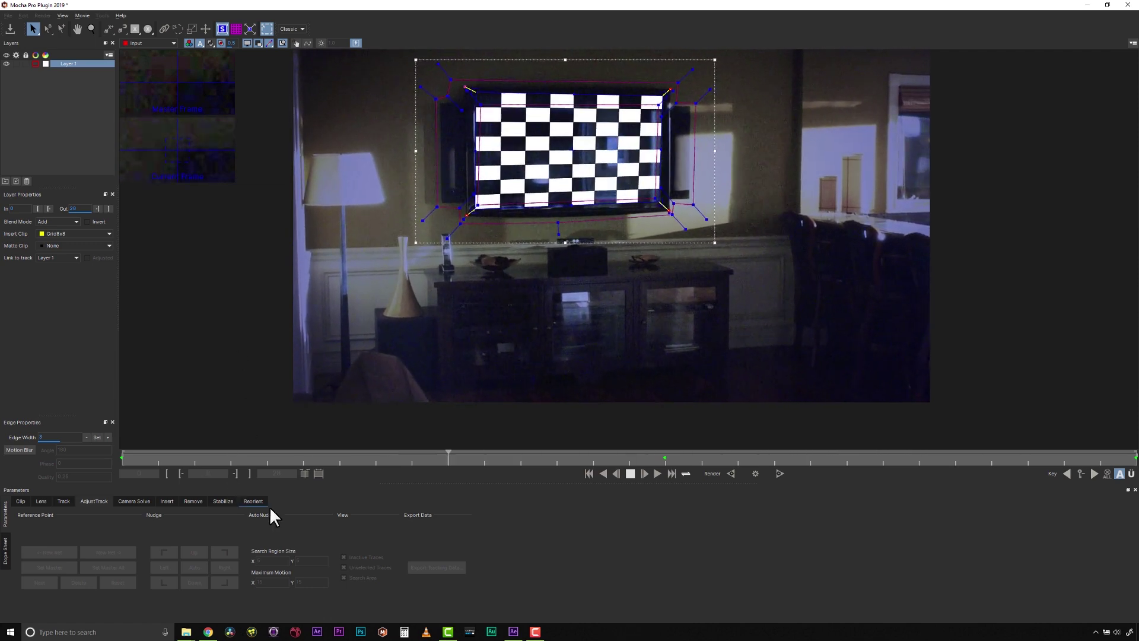
# - Set Min % Pixels Used to 100 and track the TV layer forward from frame 0
pyautogui.click(64, 500)
pyautogui.write('100')
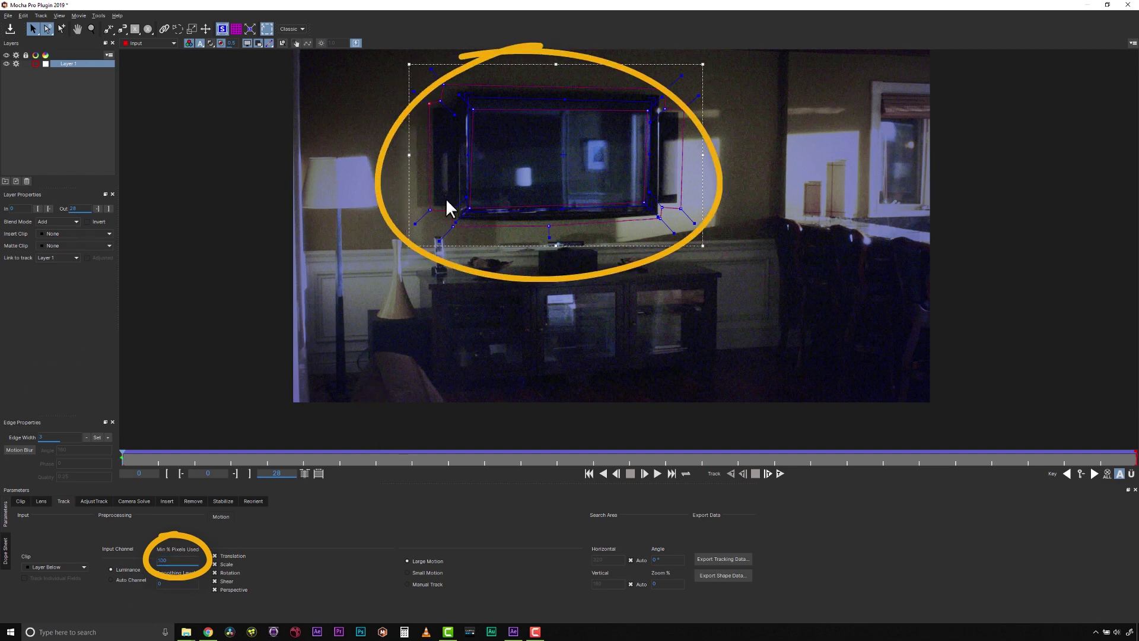
pyautogui.click(779, 474)
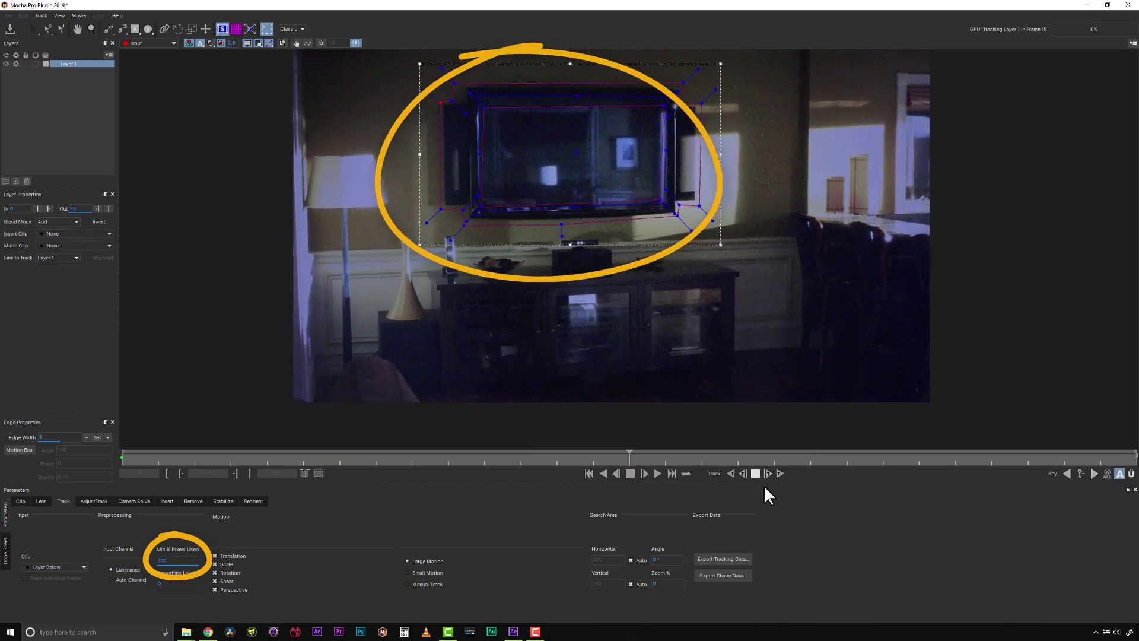